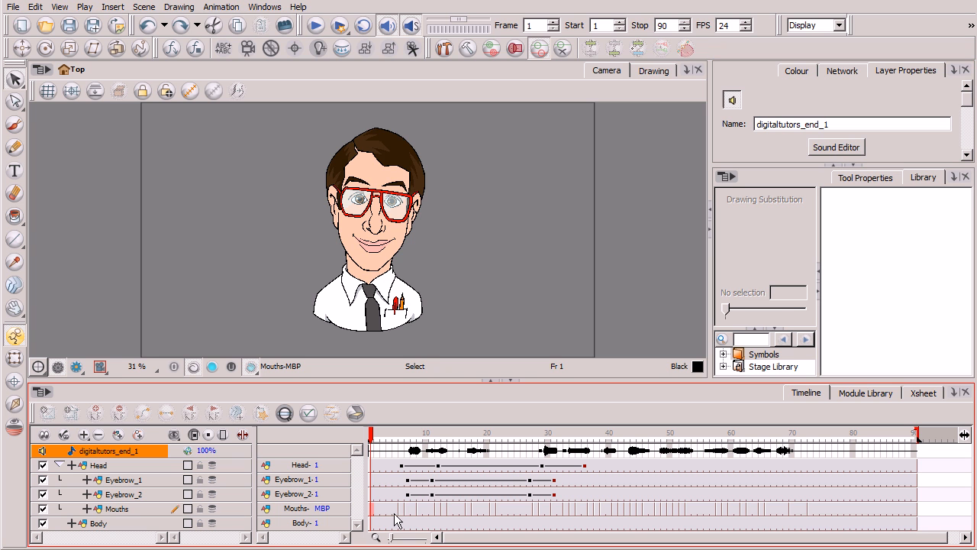
Select the Mouths layer and examine its drawing substitution at frame 28
left_click(145, 510)
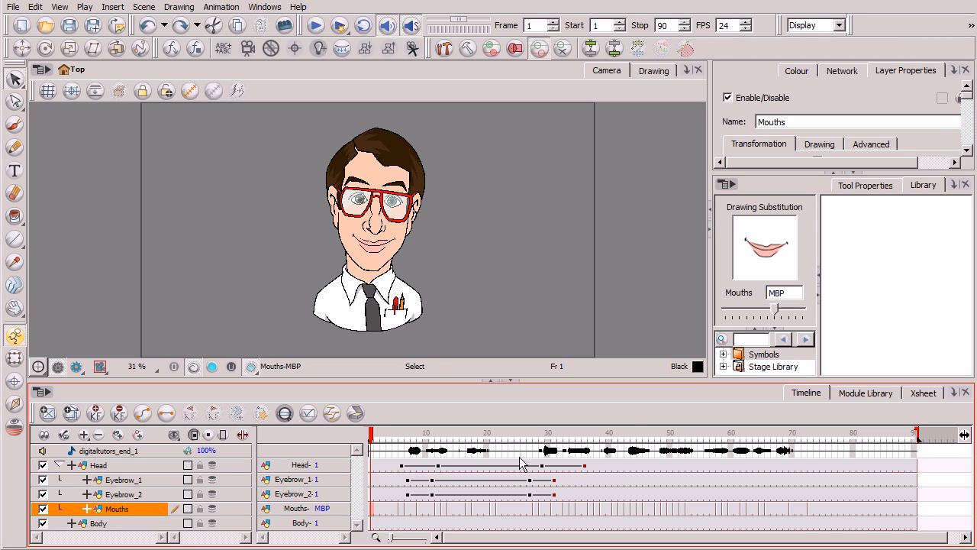
left_click(538, 516)
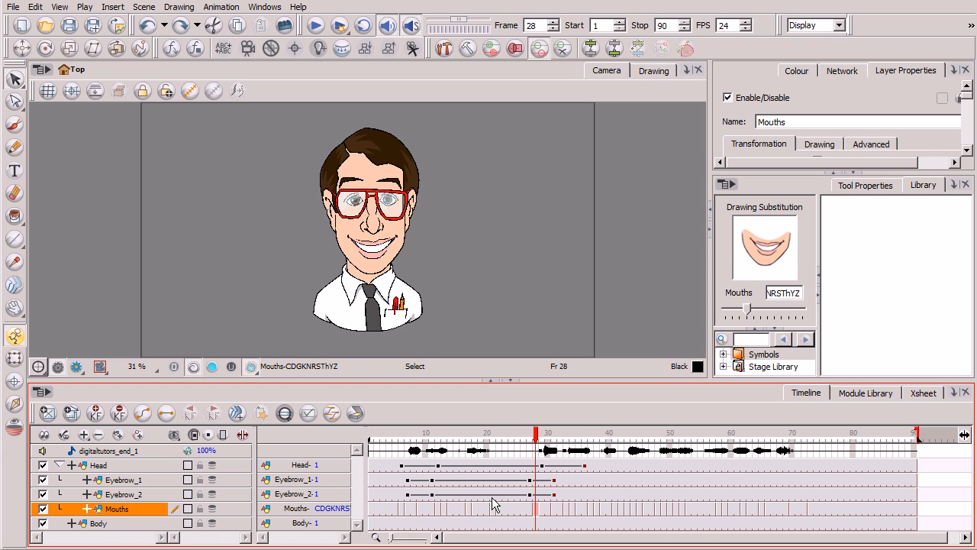
Review the detected mouth shapes of the digitaltutors_end_1 sound in the Sound Editor at frames 10 and 19, and close the editor
left_click(151, 451)
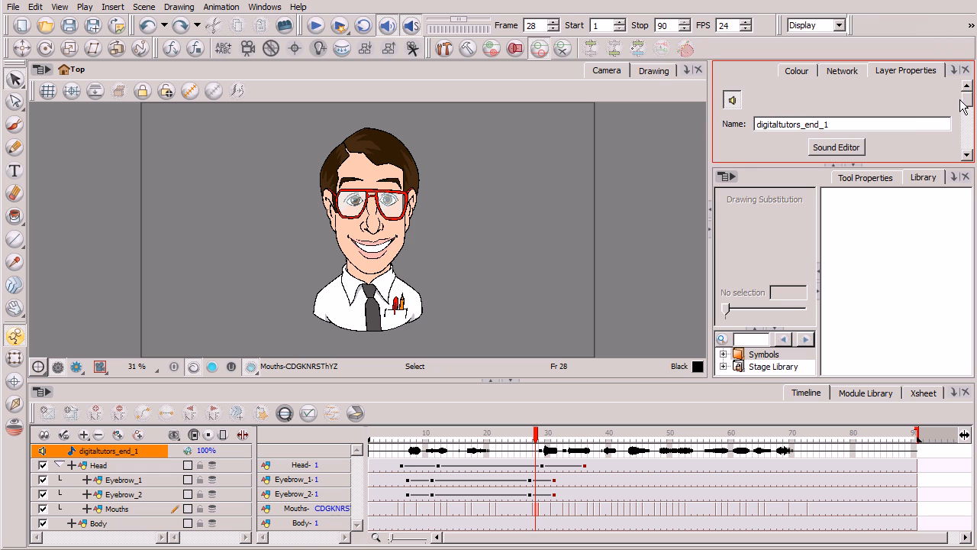
scroll(967, 103, "down", 2)
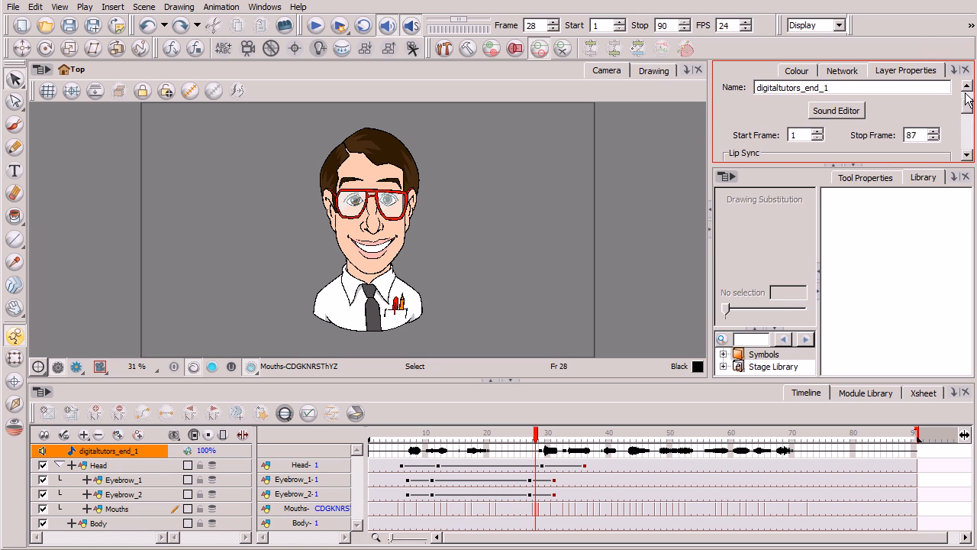
left_click(855, 111)
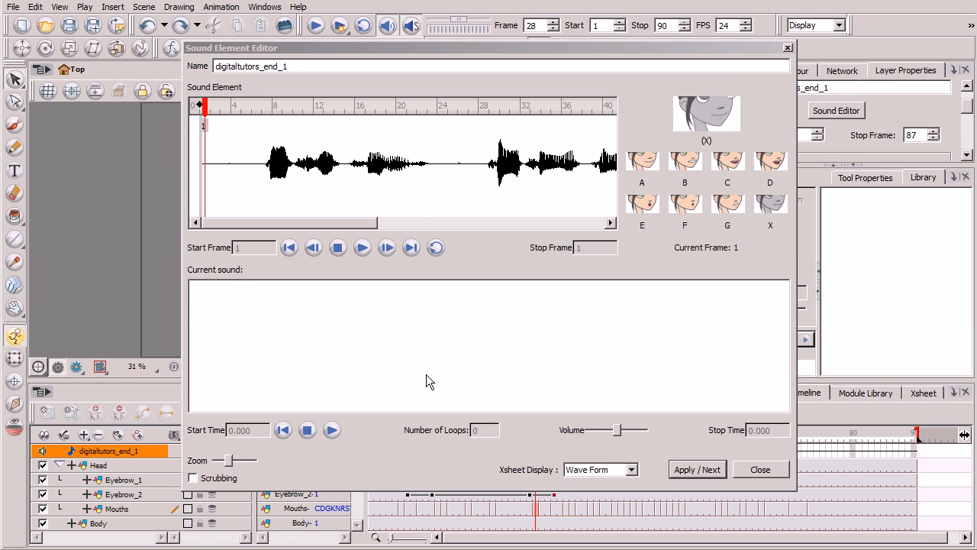
left_click_drag(277, 107, 297, 108)
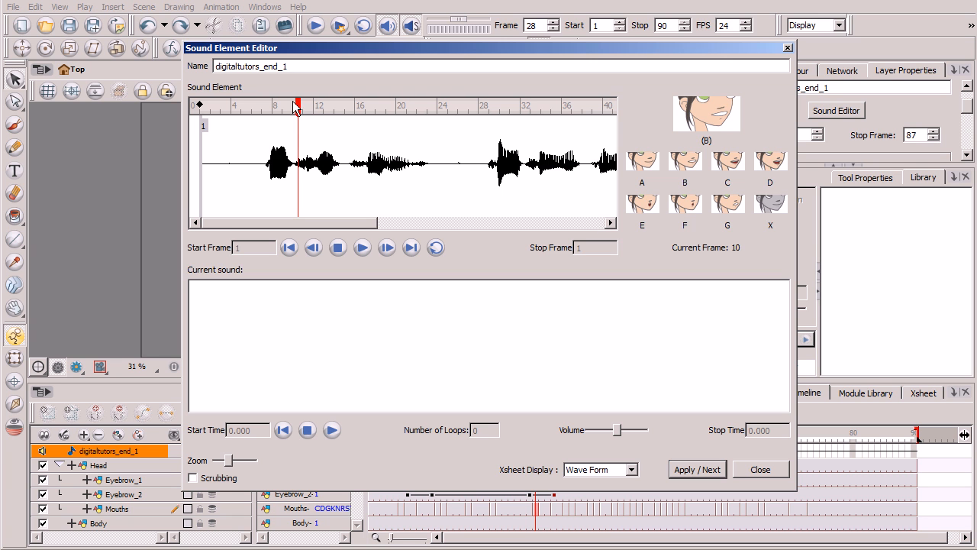
left_click_drag(360, 221, 383, 223)
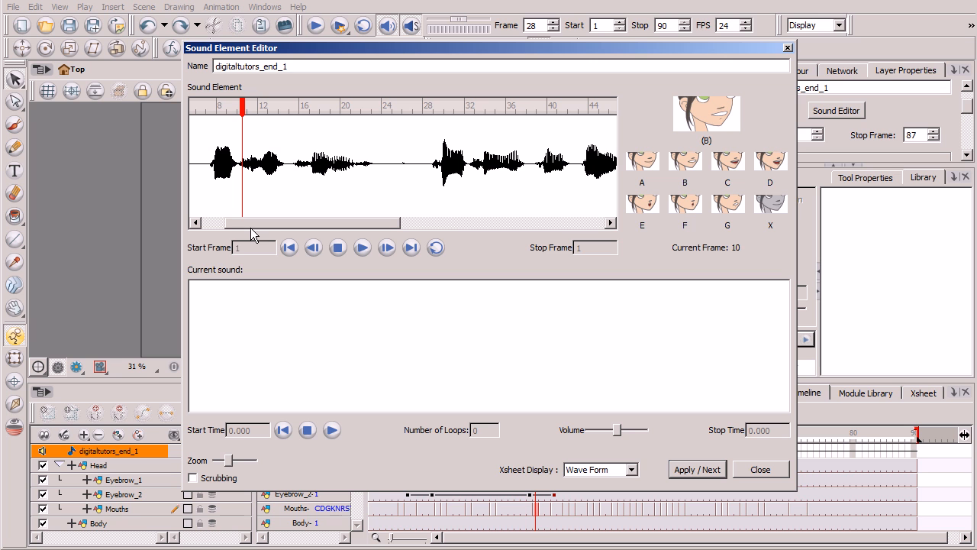
left_click_drag(246, 107, 339, 93)
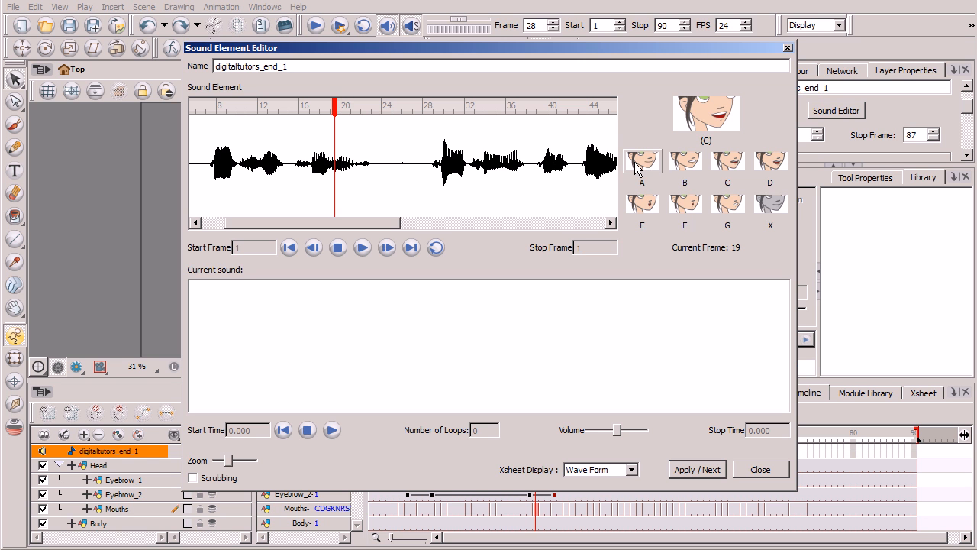
left_click(760, 469)
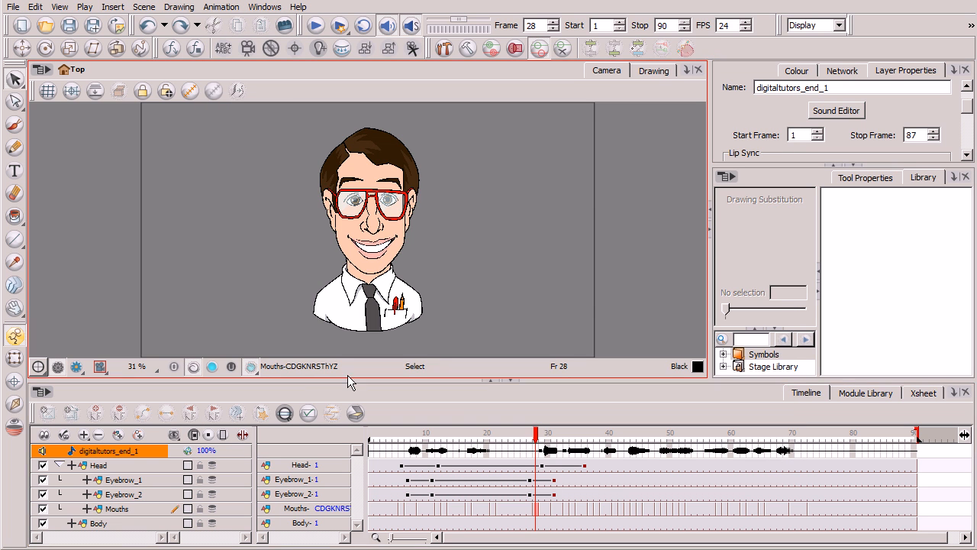
Examine the Lip-Sync Mapping settings for the digitaltutors_end_1 sound layer and leave without applying them
left_click_drag(968, 106, 968, 119)
left_click(883, 113)
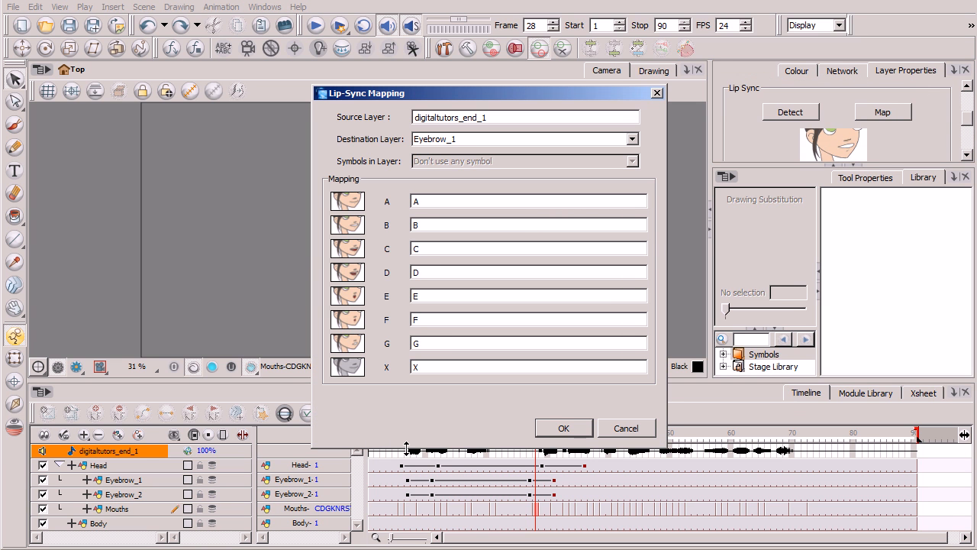
left_click(626, 429)
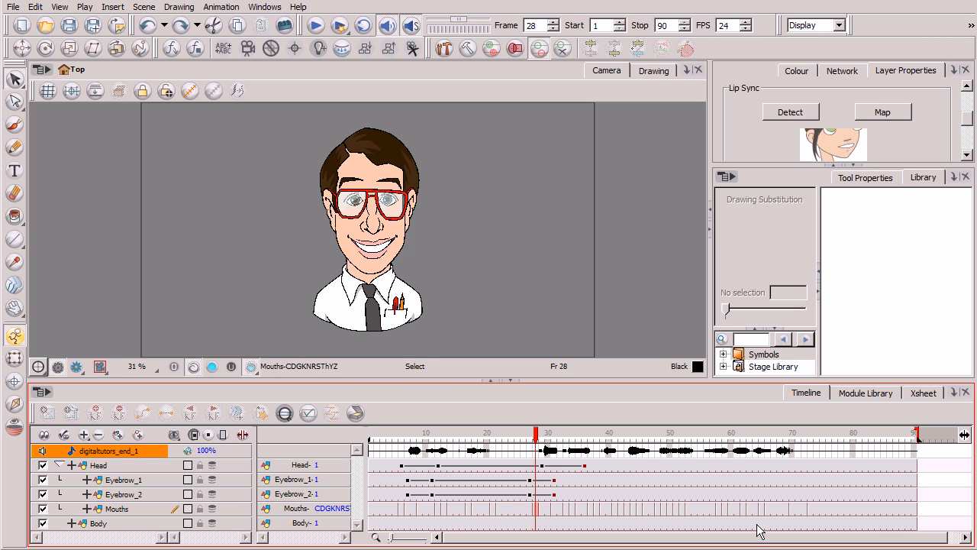
left_click_drag(966, 117, 967, 97)
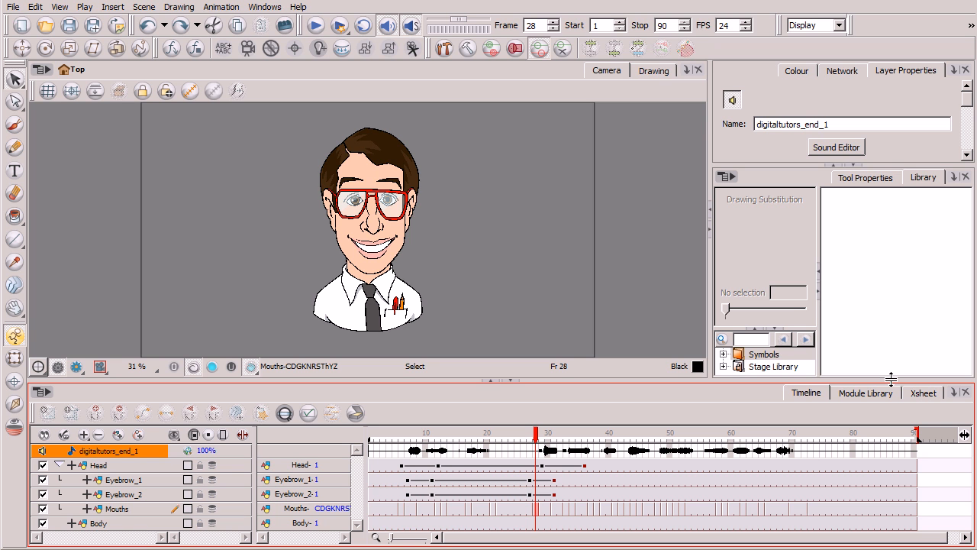
Show the Xsheet enlarged and inspect the Mouths column's drawings at frames 1 and 9
left_click(953, 392)
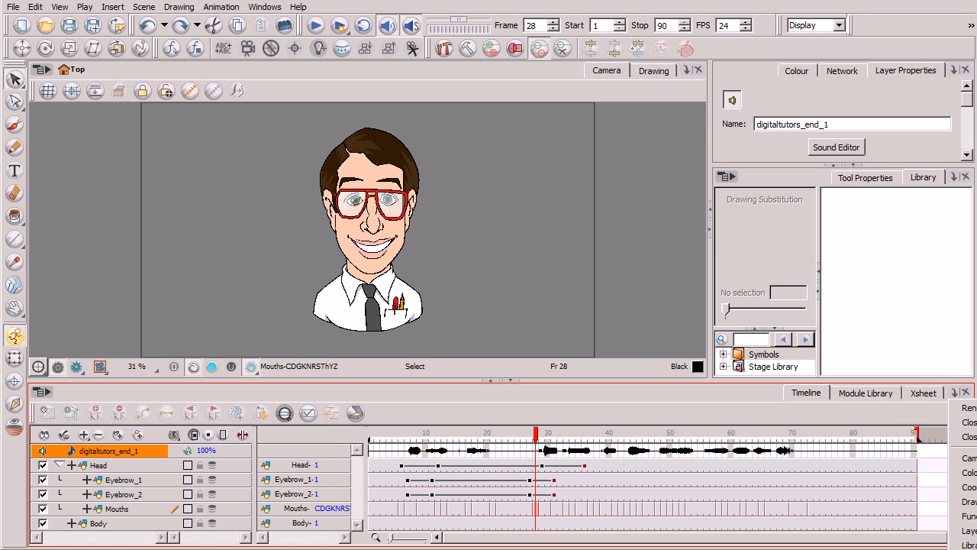
left_click(923, 392)
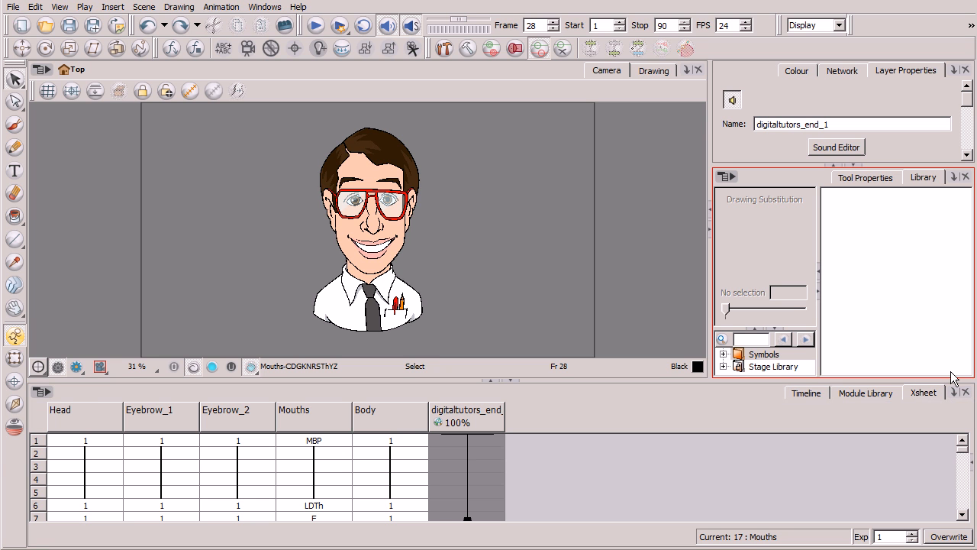
left_click(489, 379)
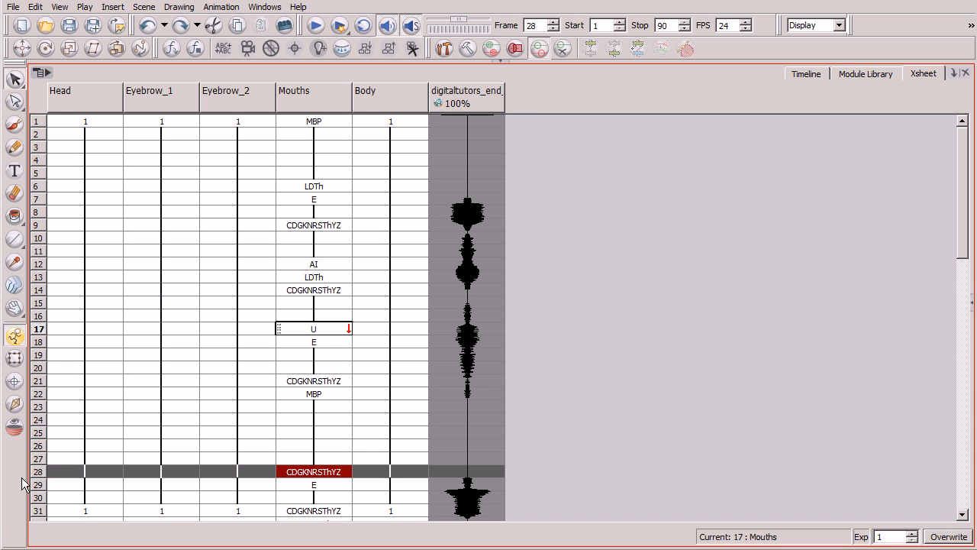
left_click_drag(965, 241, 647, 203)
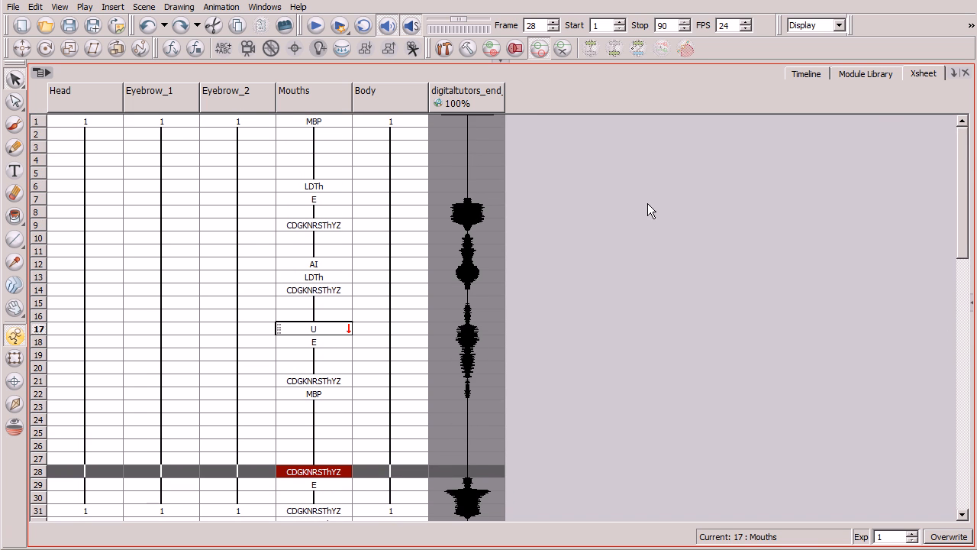
left_click(319, 124)
left_click(327, 226)
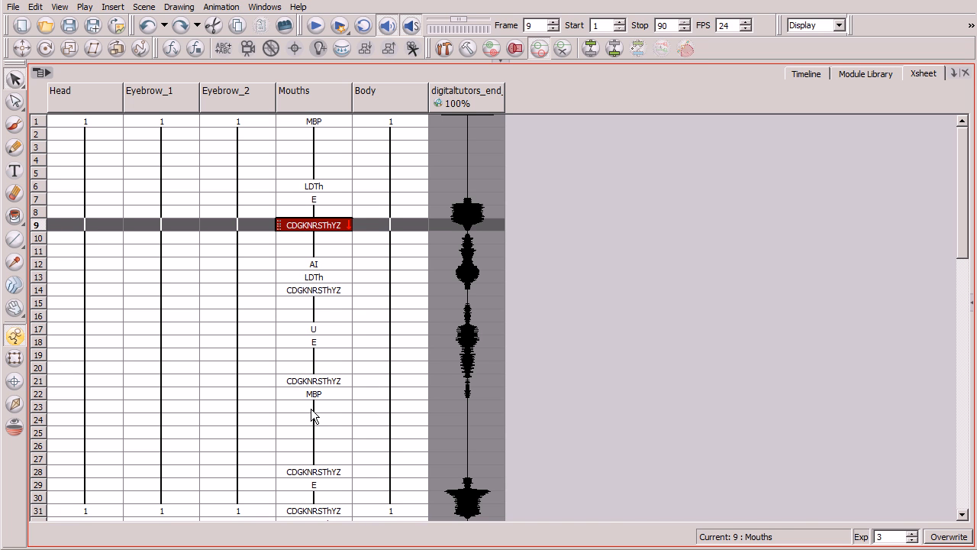
mouse_move(960, 249)
left_mouse_down()
mouse_move(963, 494)
mouse_move(973, 280)
mouse_move(963, 242)
left_mouse_up()
Set the digitaltutors_end_1 sound column in the Xsheet to display mouth shapes
left_click(488, 98)
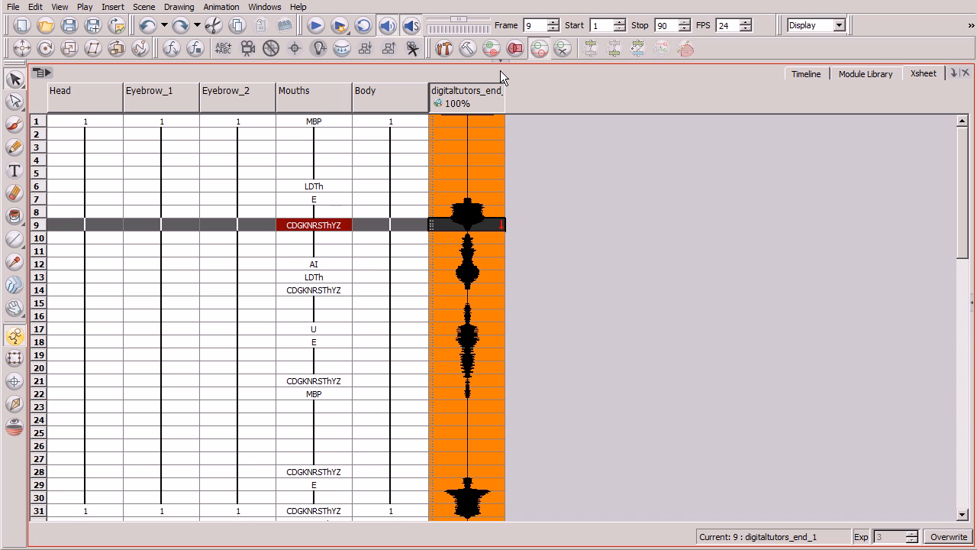
left_click(45, 73)
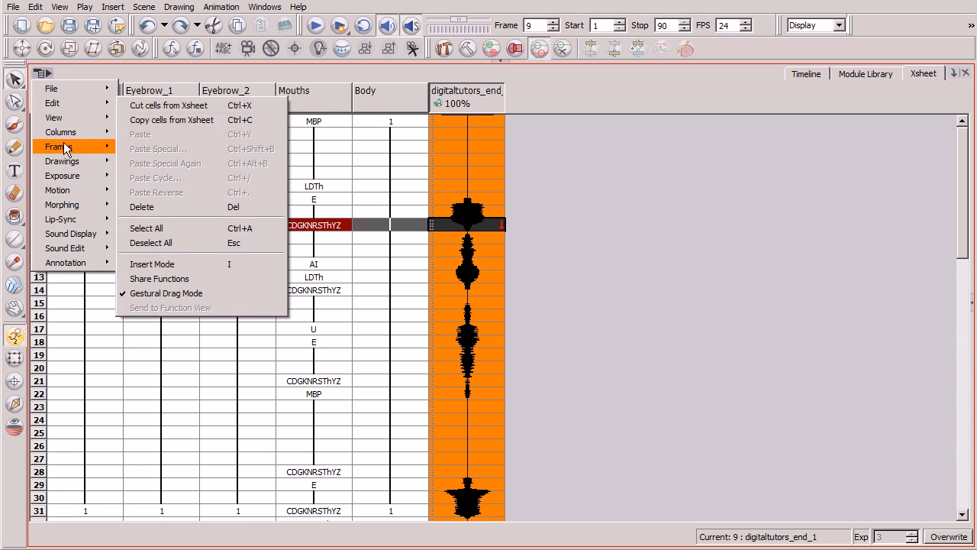
mouse_move(81, 239)
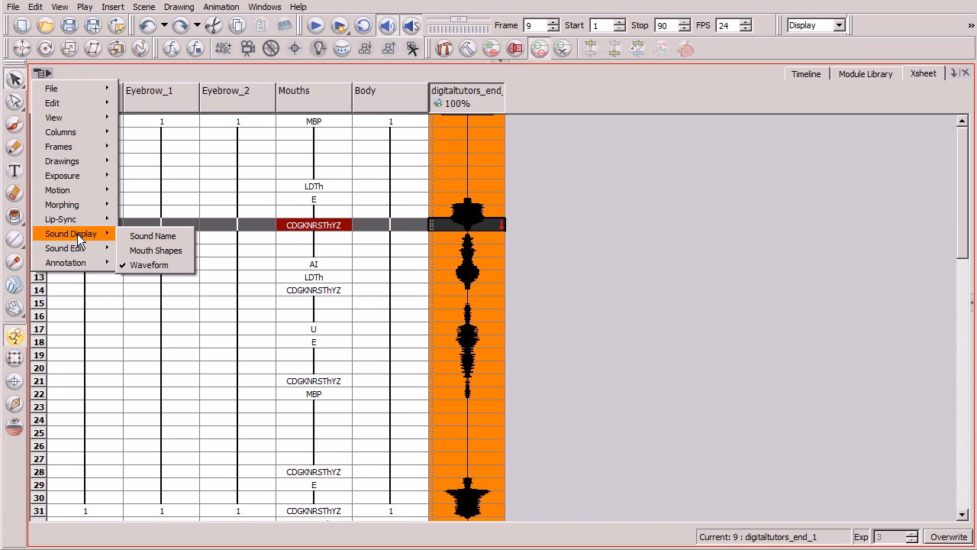
mouse_move(68, 191)
left_click(157, 251)
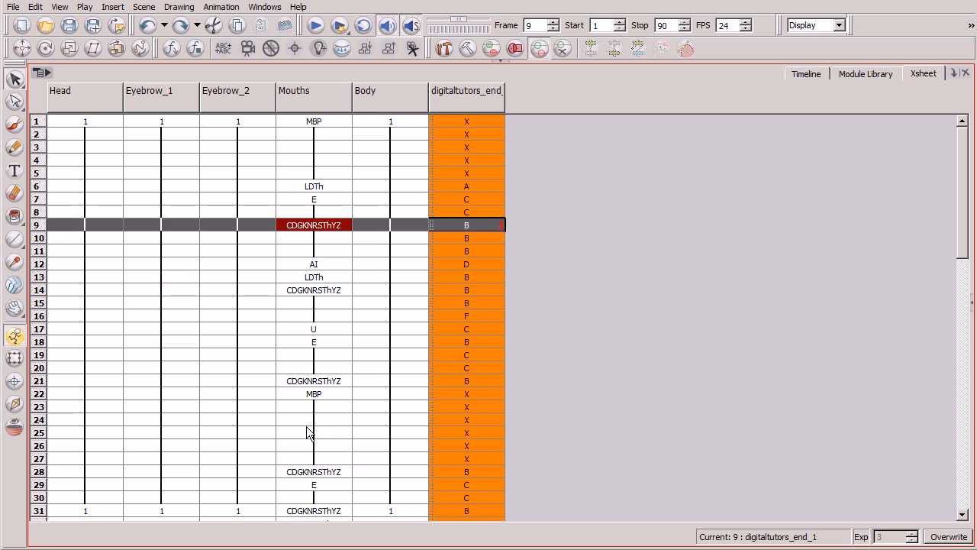
Set the digitaltutors_end_1 sound column in the Xsheet to display the sound name
left_click(42, 72)
mouse_move(86, 218)
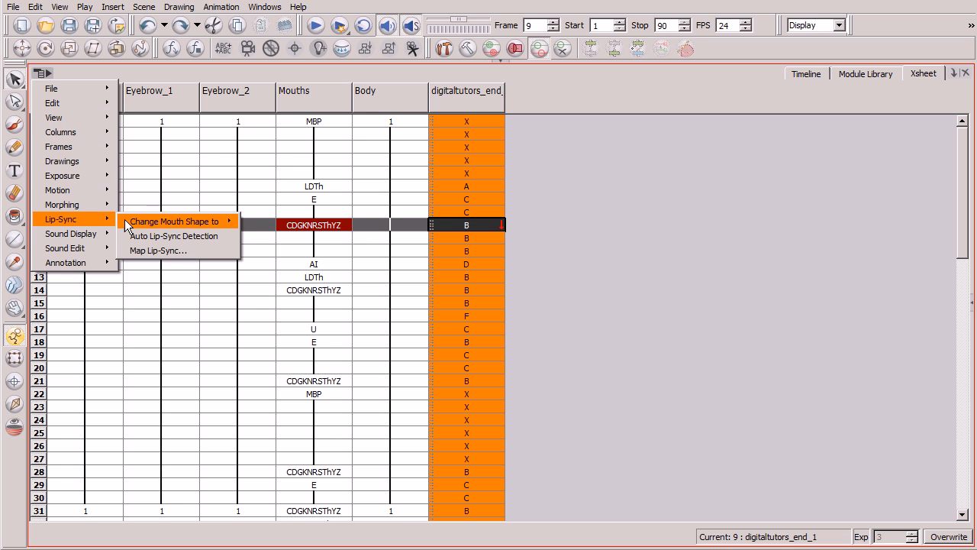
left_click(168, 234)
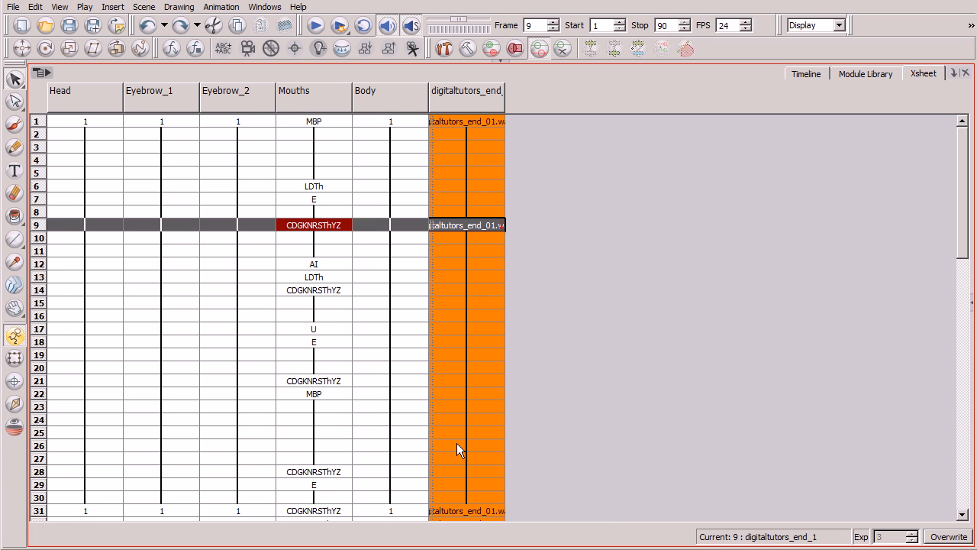
Return to the Timeline with the camera view visible and play the animation from frame 1
left_click(812, 74)
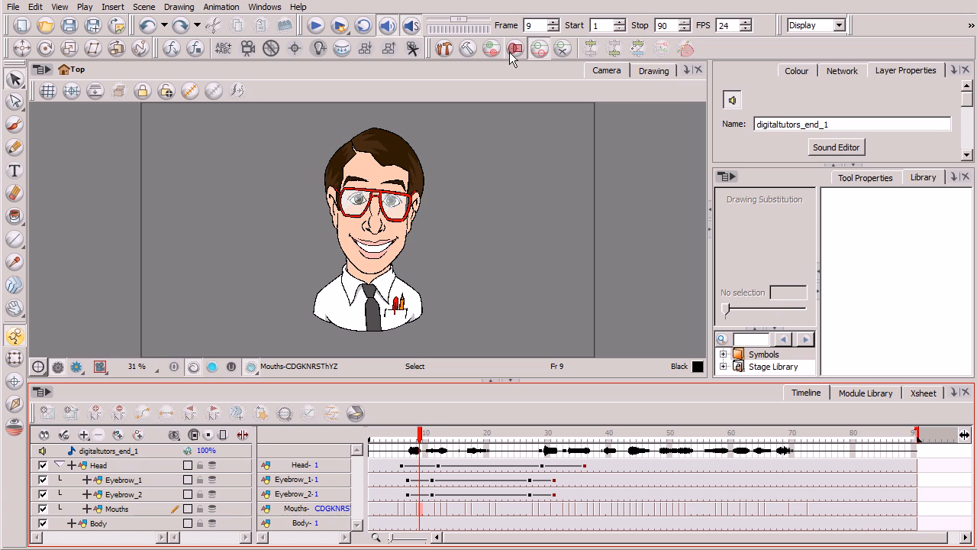
left_click(502, 61)
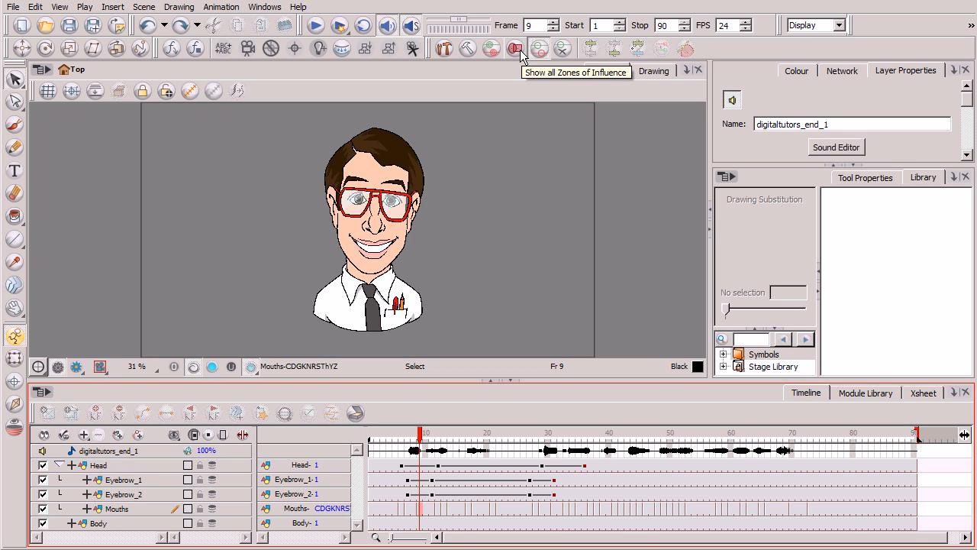
left_click_drag(420, 433, 370, 435)
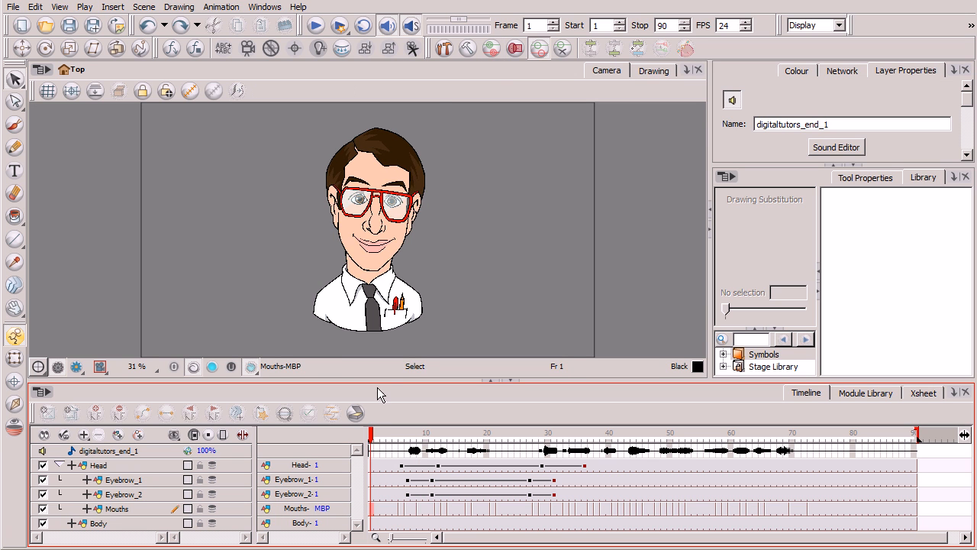
left_click(316, 25)
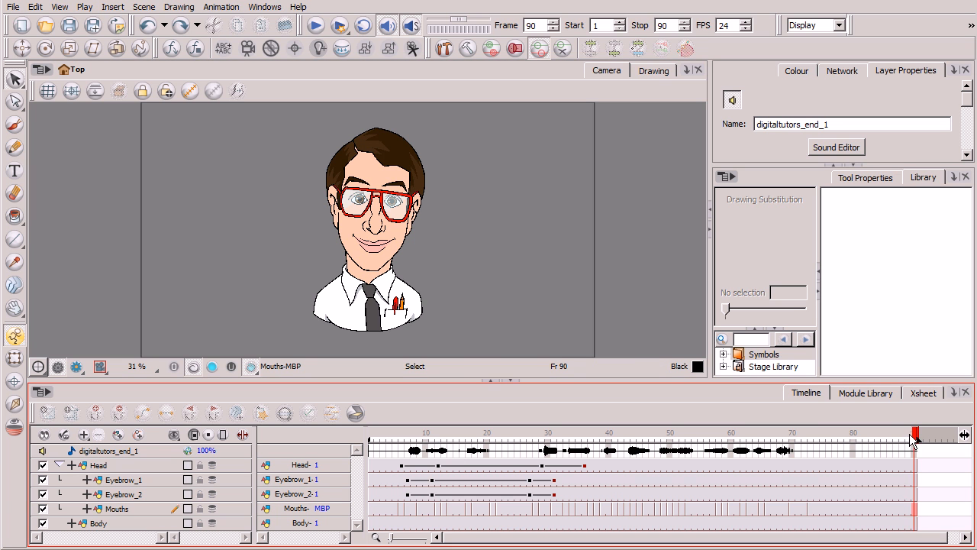
Compare the mouth drawings with the sound waveform at frames 7, 17, 18 and 19
left_click_drag(914, 441, 412, 451)
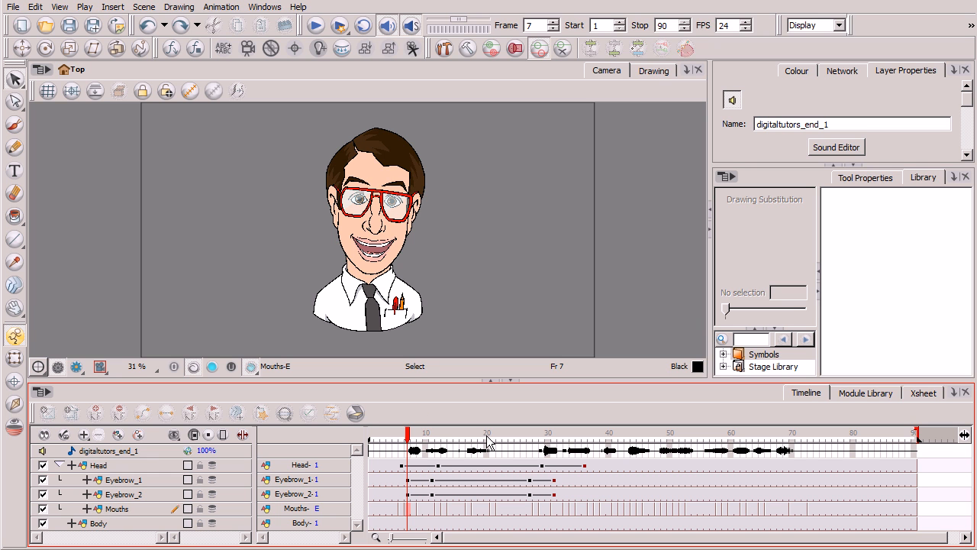
mouse_move(486, 441)
left_mouse_down()
mouse_move(464, 438)
mouse_move(473, 436)
left_mouse_up()
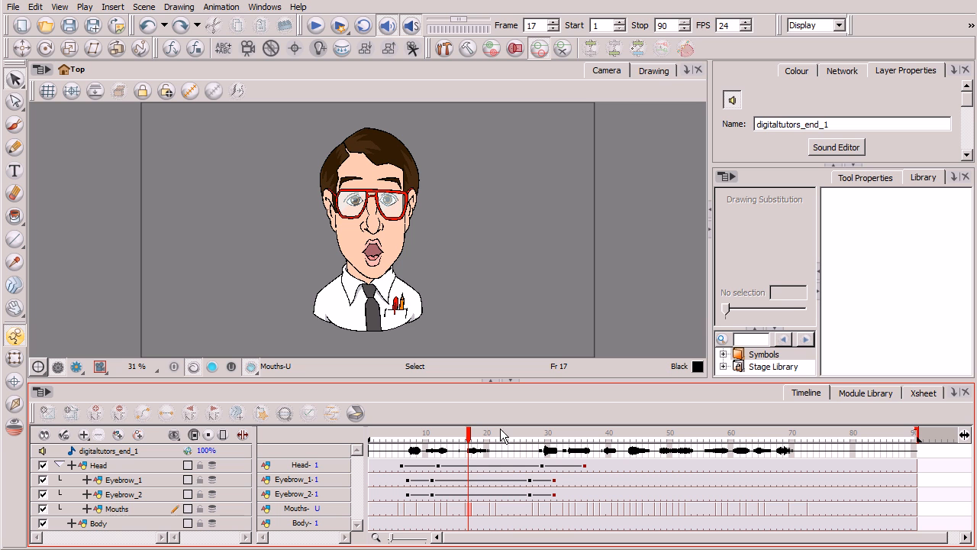
left_click(469, 452)
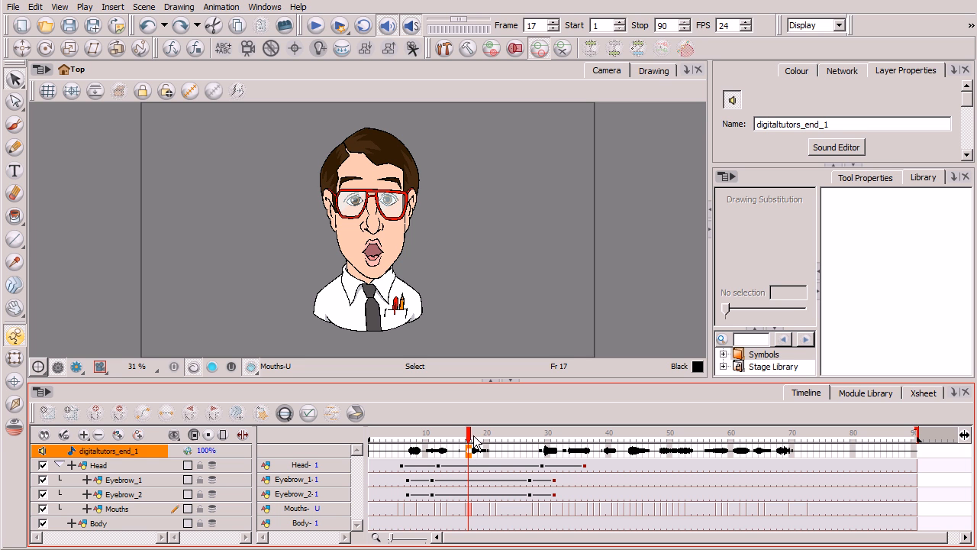
left_click(476, 435)
left_click(481, 438)
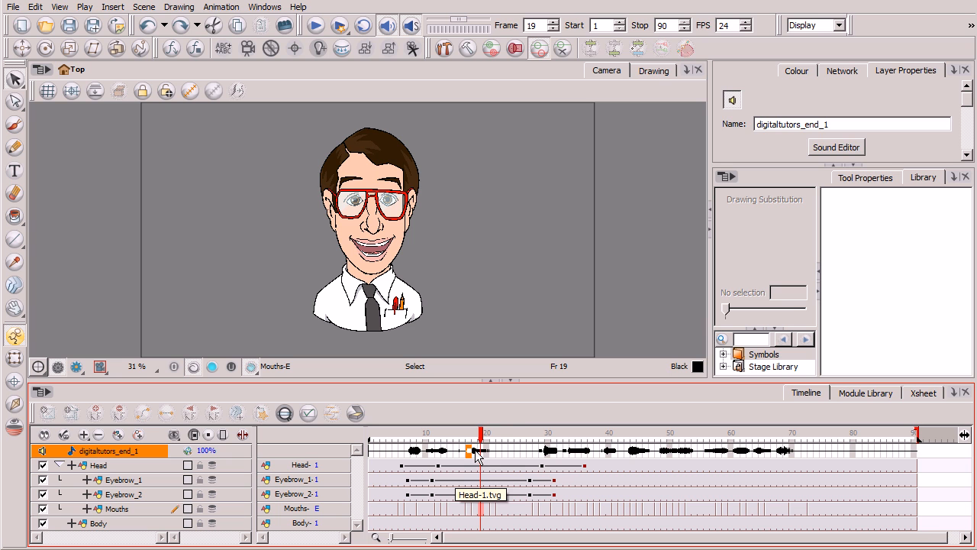
left_click(475, 451)
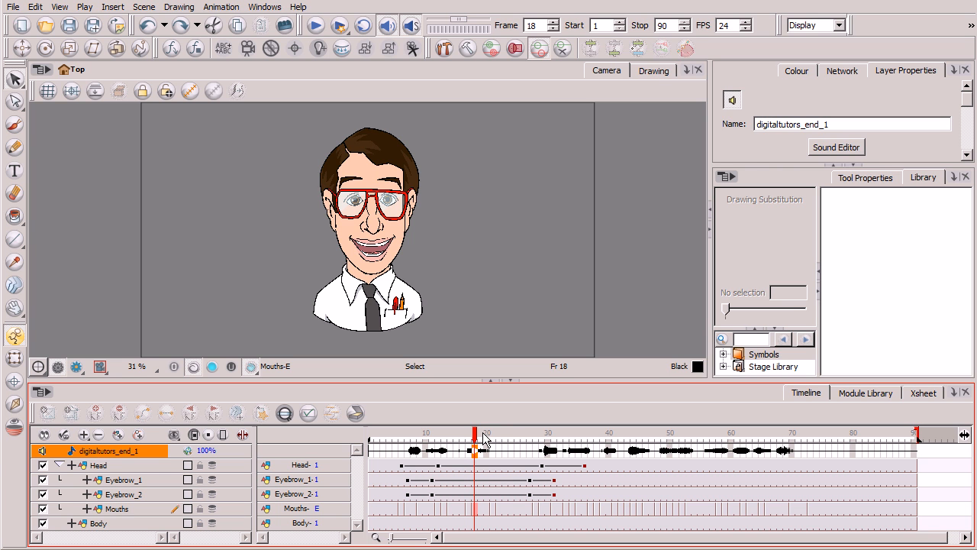
left_click(471, 452)
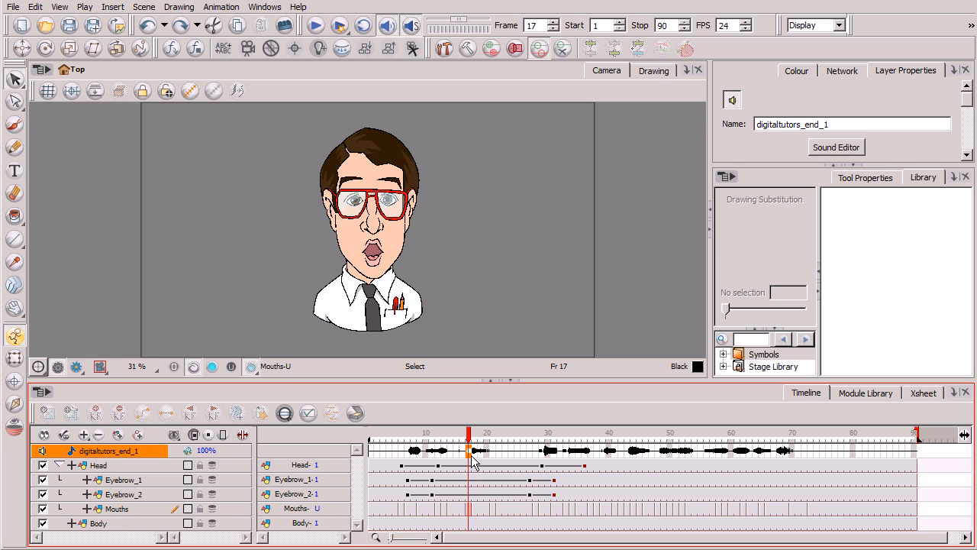
left_click(481, 455)
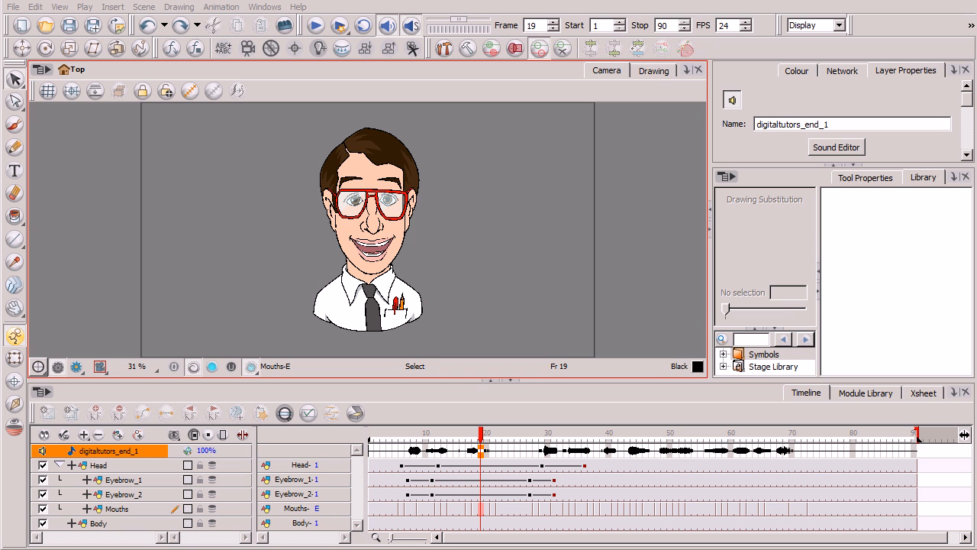
Switch to Windows Photo Viewer to examine the phoneme chart Nerdy_Guy_Phonemes.jpg
key("alt+Tab")
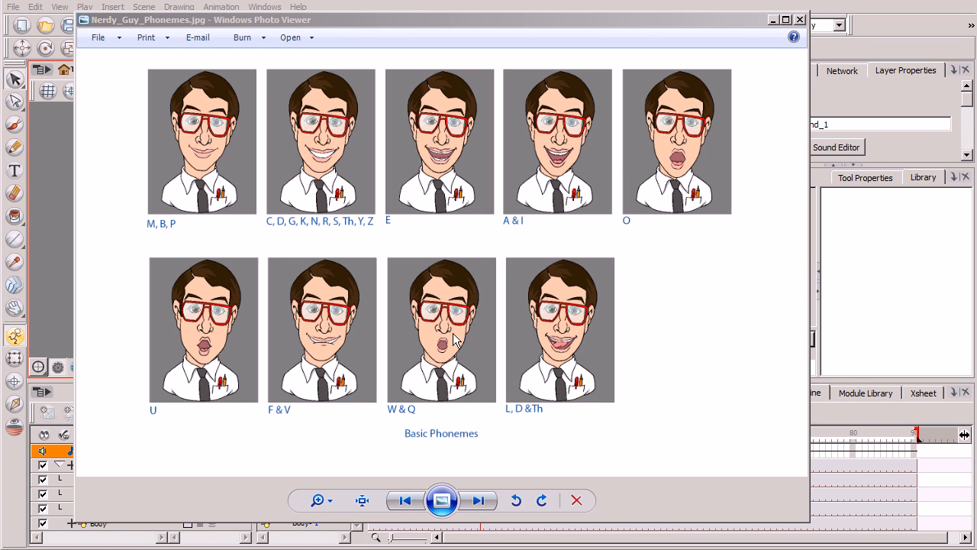
Put the phoneme chart away and display the Xsheet enlarged over the full workspace
left_click(773, 20)
left_click(773, 20)
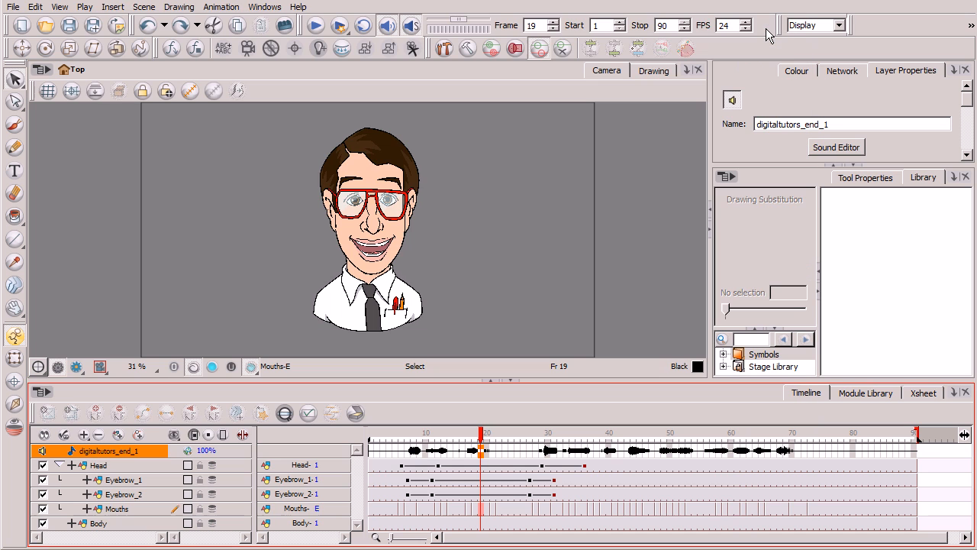
left_click(923, 398)
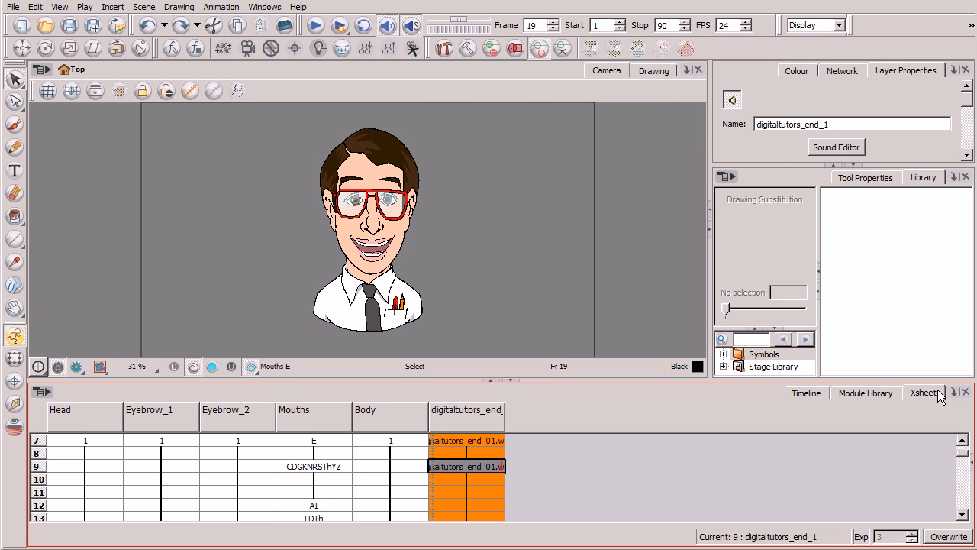
left_click(491, 380)
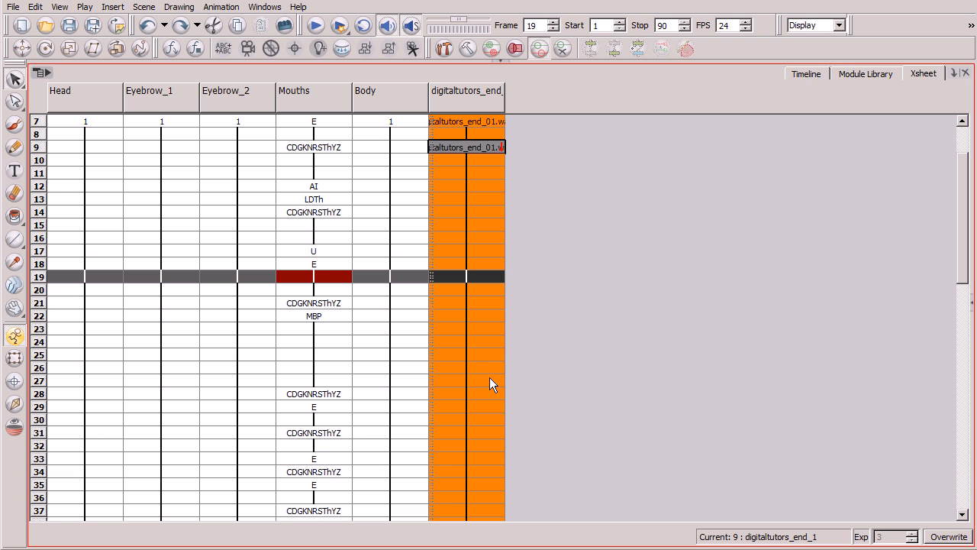
Check the WQ drawing name used at frame 50 and set the Mouths drawing at frame 18 to WQ
left_click(325, 265)
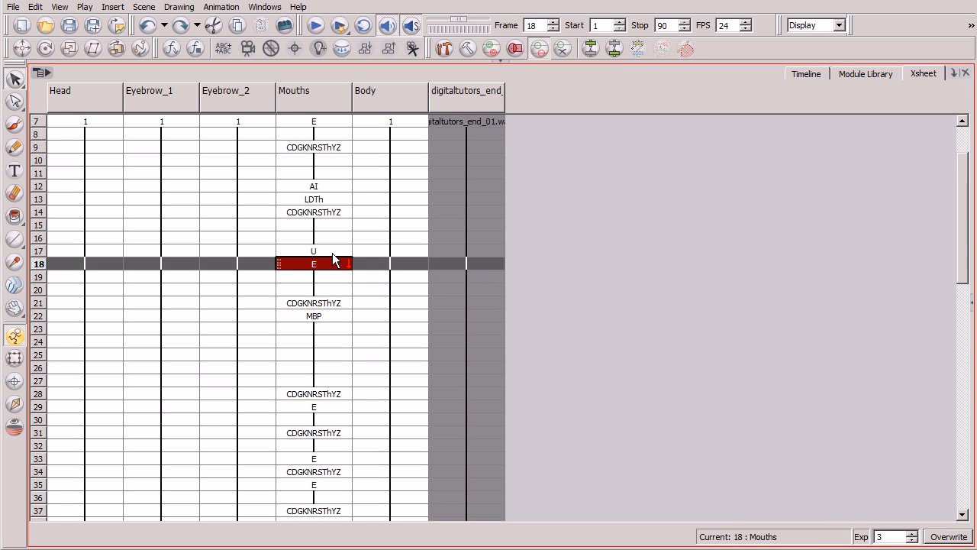
left_click_drag(962, 277, 960, 386)
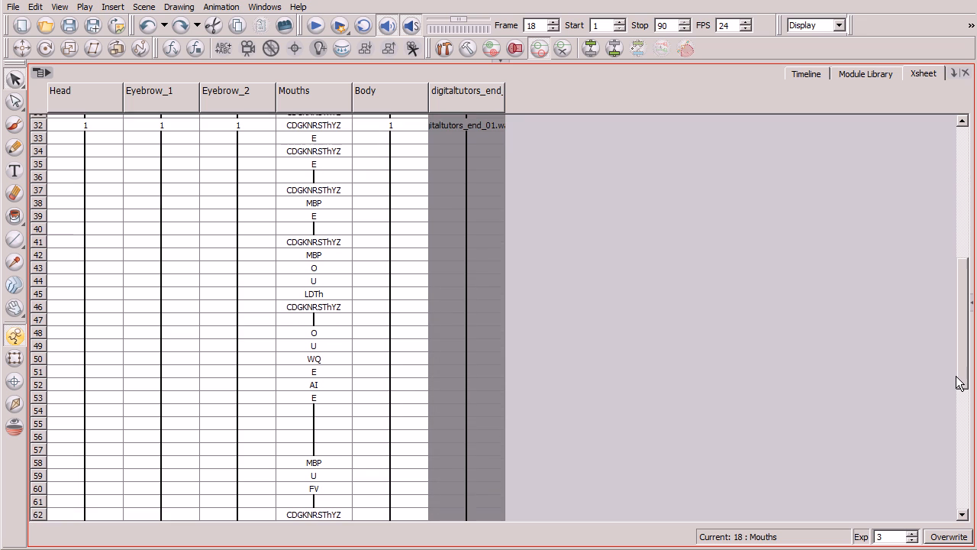
left_click(324, 360)
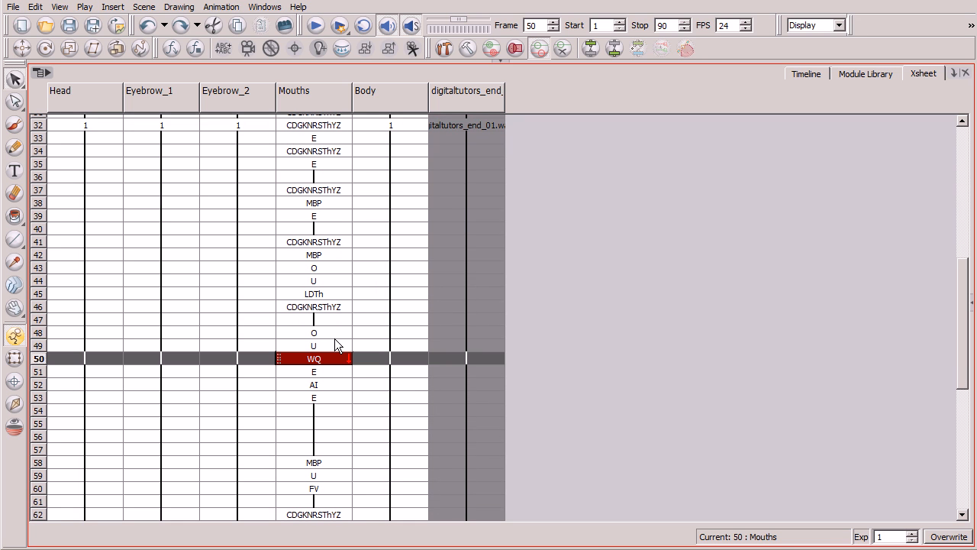
left_click_drag(967, 358, 967, 237)
left_click(316, 292)
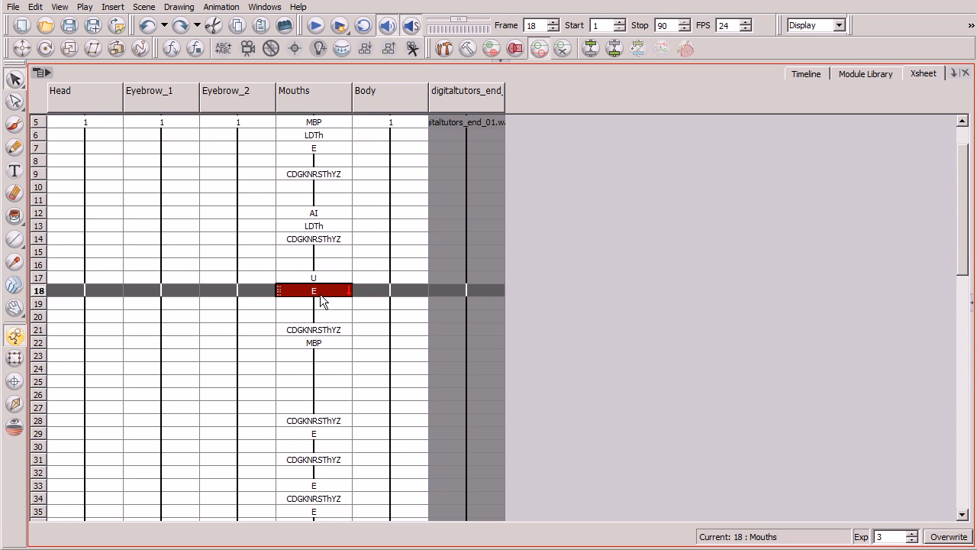
type("WQ")
key("Return")
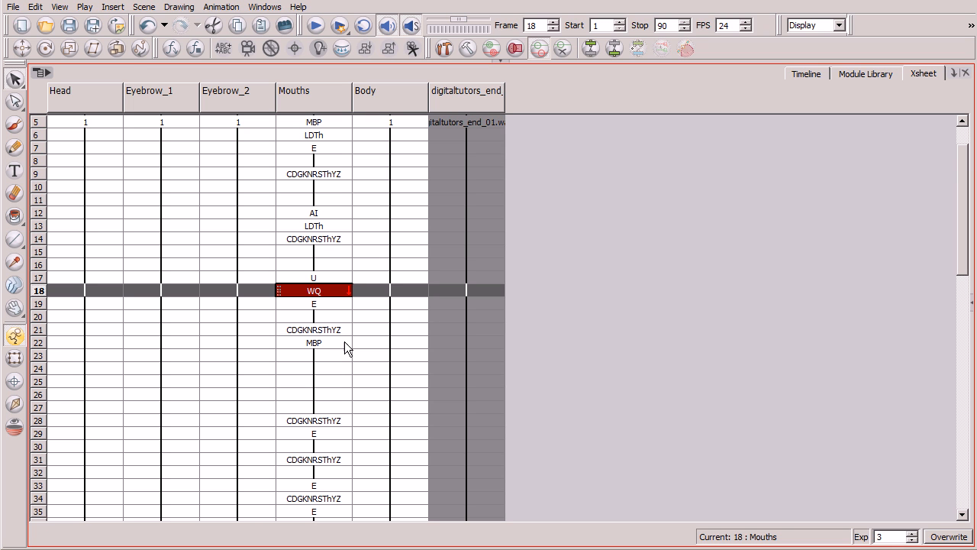
Try extending the U mouth drawing from frame 17 over frame 18, and undo the change
left_click(346, 278)
left_click_drag(350, 277, 349, 290)
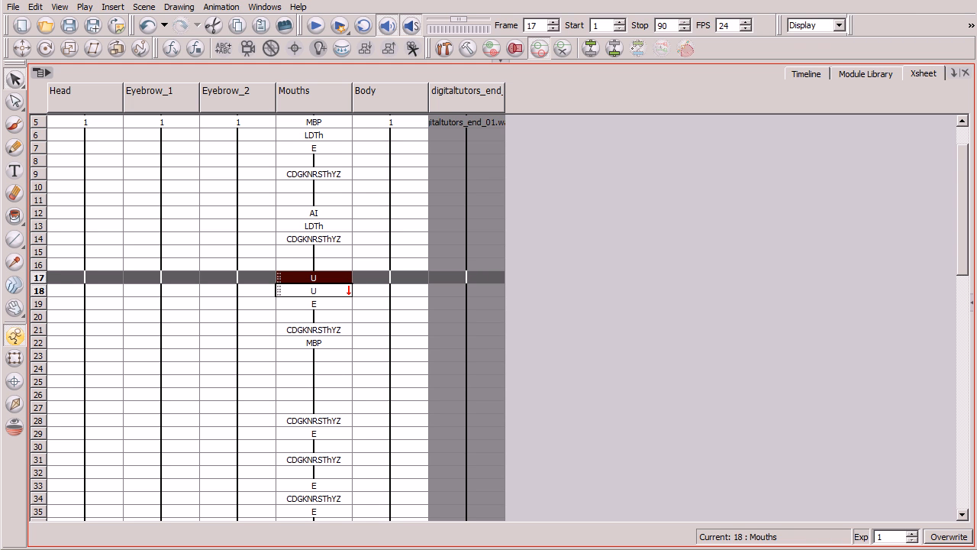
key("ctrl+z")
left_click(328, 293)
left_click(334, 279)
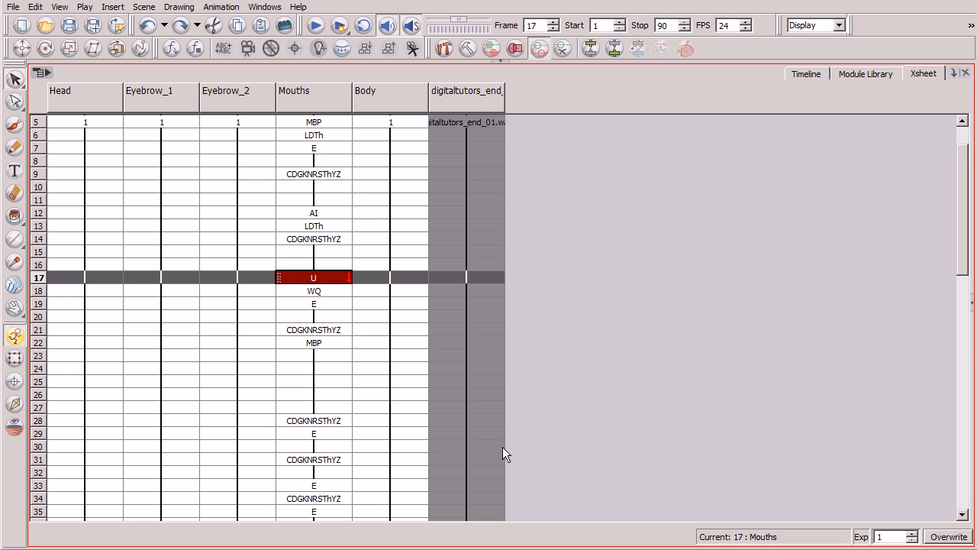
Restore the normal workspace with the Timeline and play the animation from the first frame
left_click(501, 61)
left_click(806, 392)
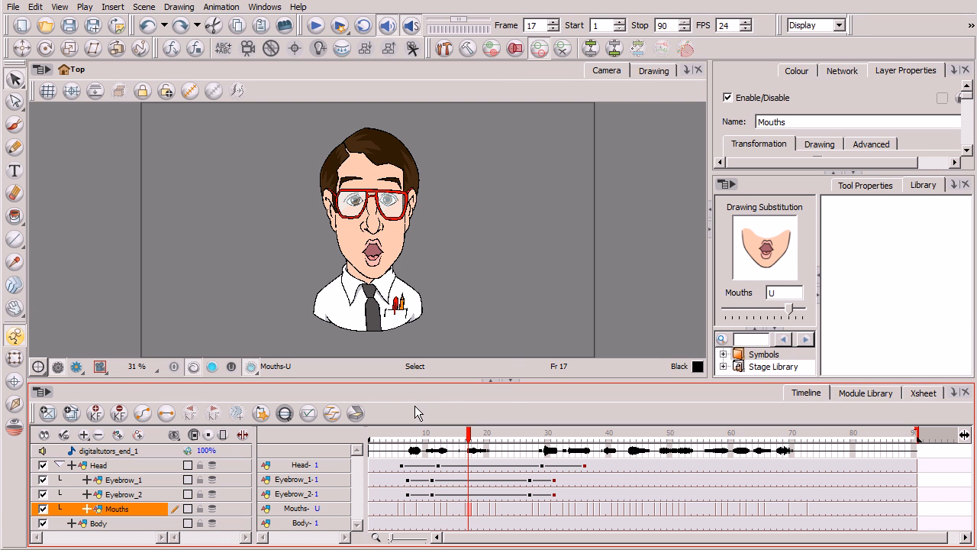
left_click(377, 431)
left_click(328, 25)
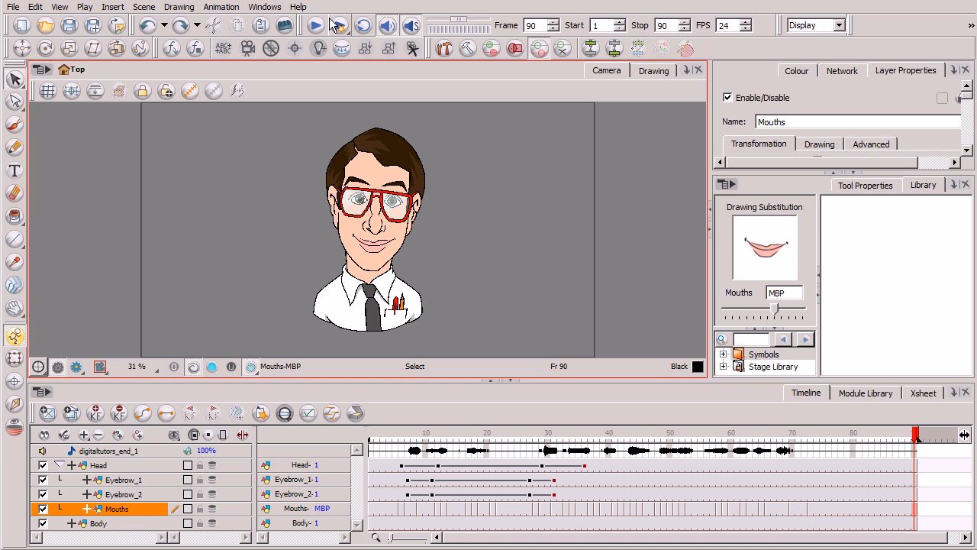
Scrub the Timeline to compare the mouth drawings with the sound around frames 19 and 51
left_click_drag(470, 441, 481, 440)
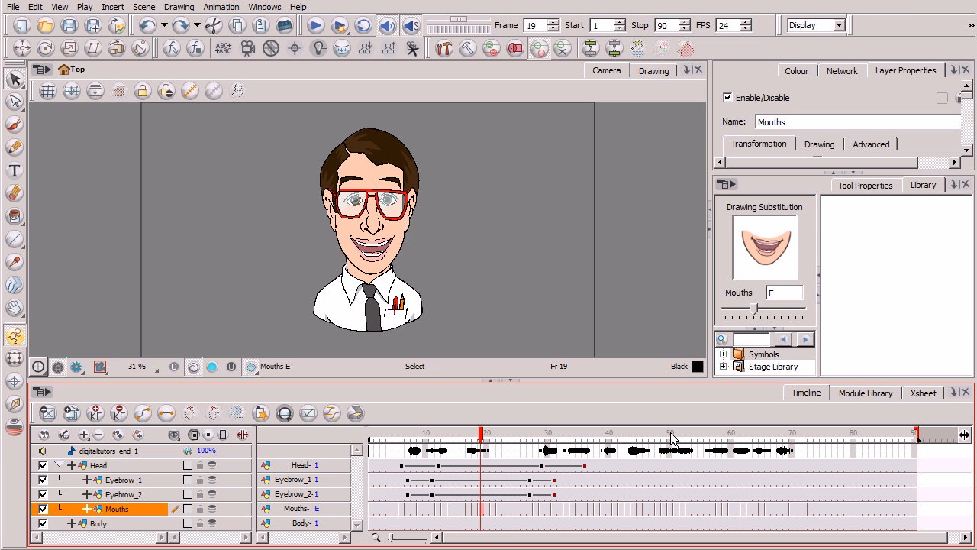
left_click_drag(668, 441, 675, 441)
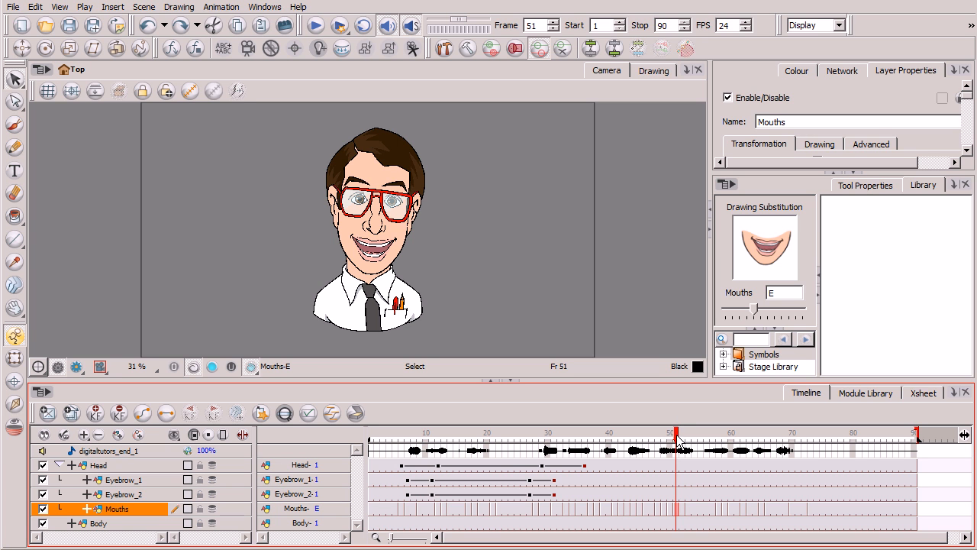
left_click_drag(677, 440, 677, 440)
Set the Mouths drawing at frame 51 to MBP in the enlarged Xsheet
left_click(923, 392)
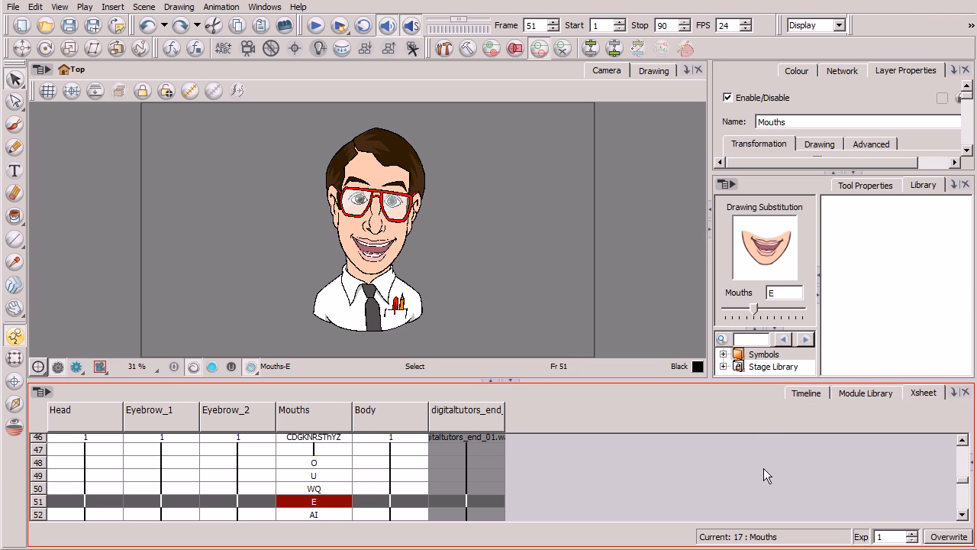
left_click(490, 379)
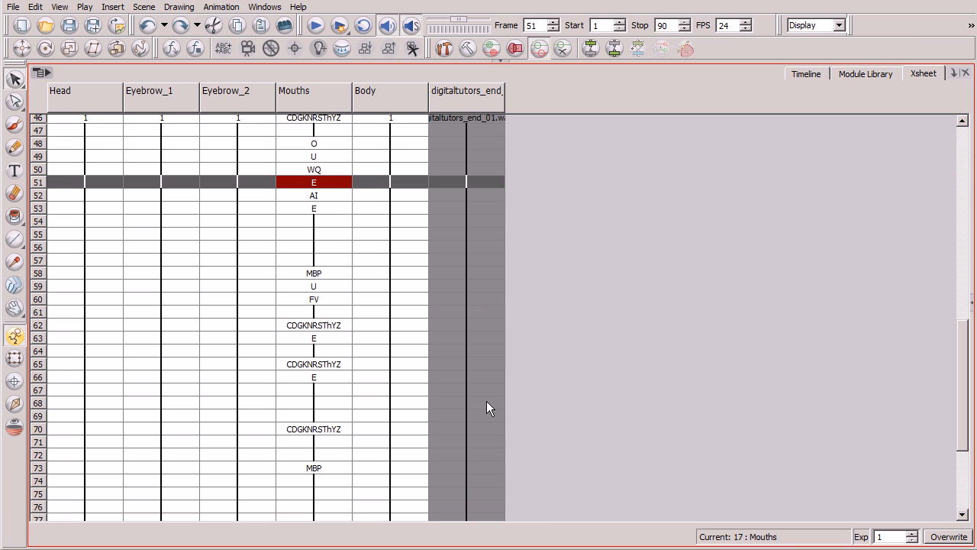
left_click(315, 272)
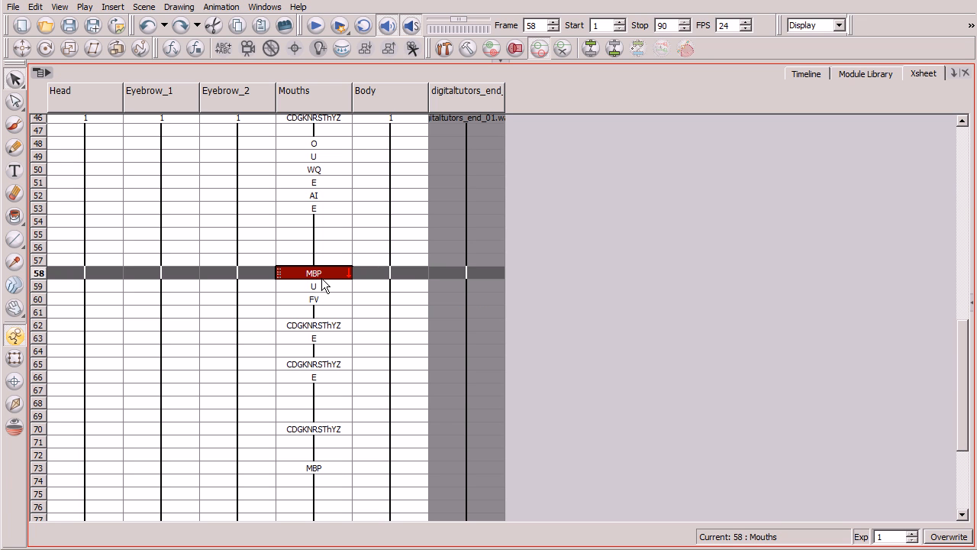
left_click(320, 183)
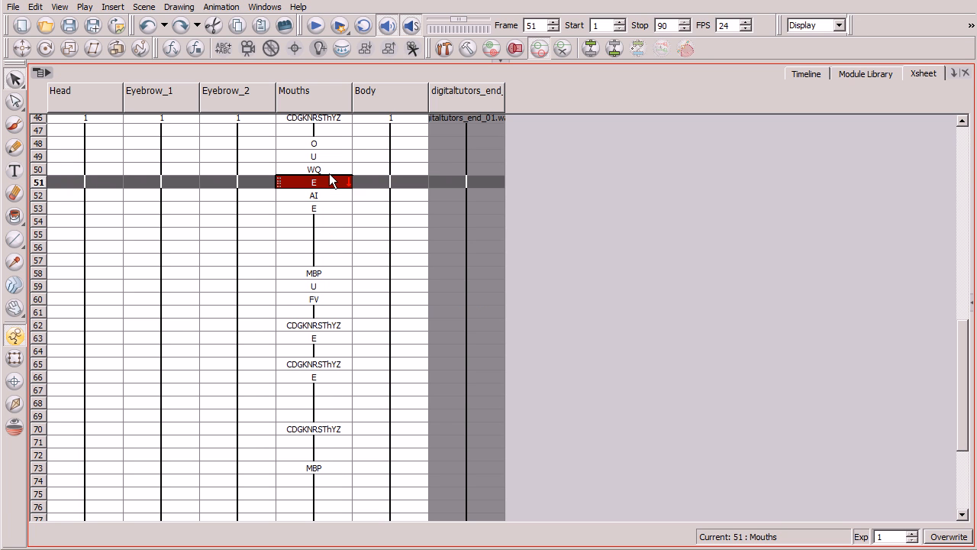
type("MBP")
Return to the Timeline with the camera view and play the animation from frame 1 to review the frame 51 change
left_click(809, 74)
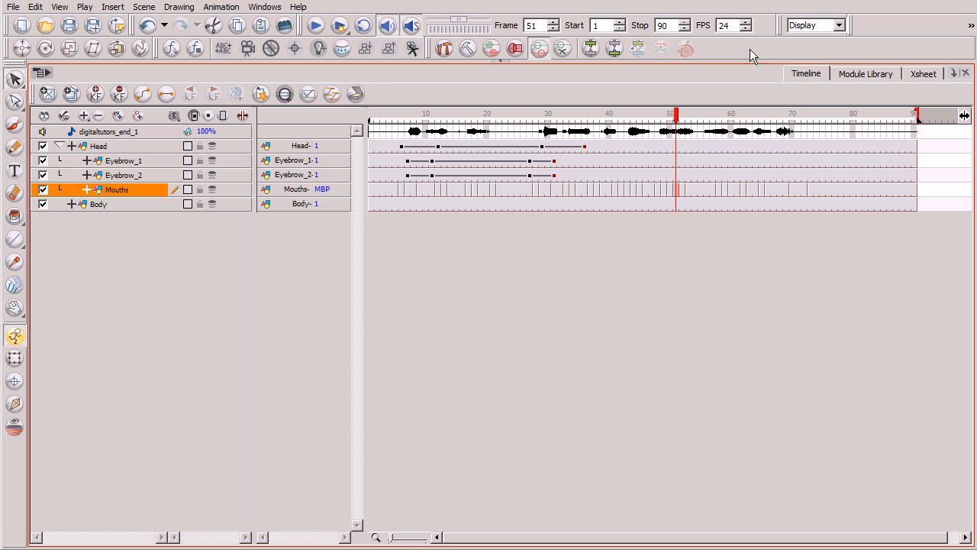
left_click(500, 61)
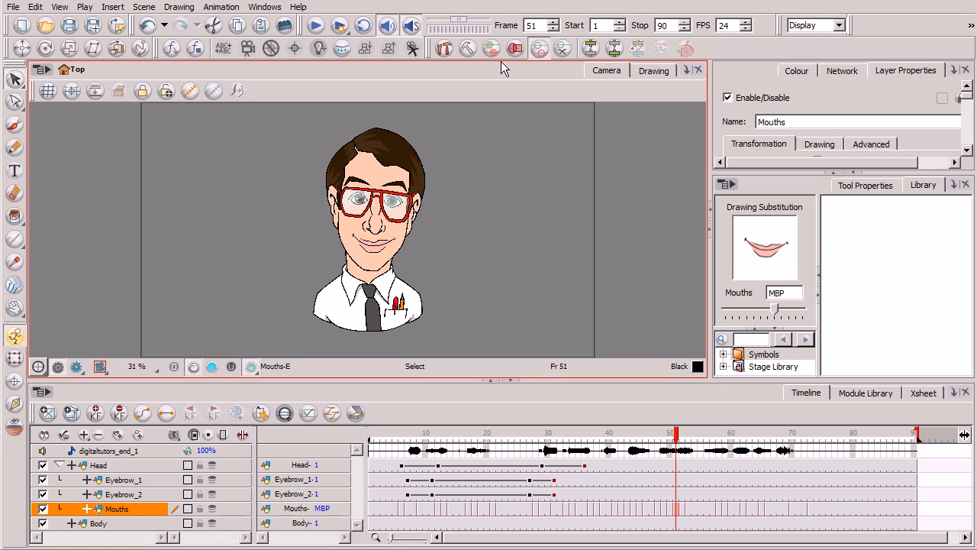
left_click(373, 432)
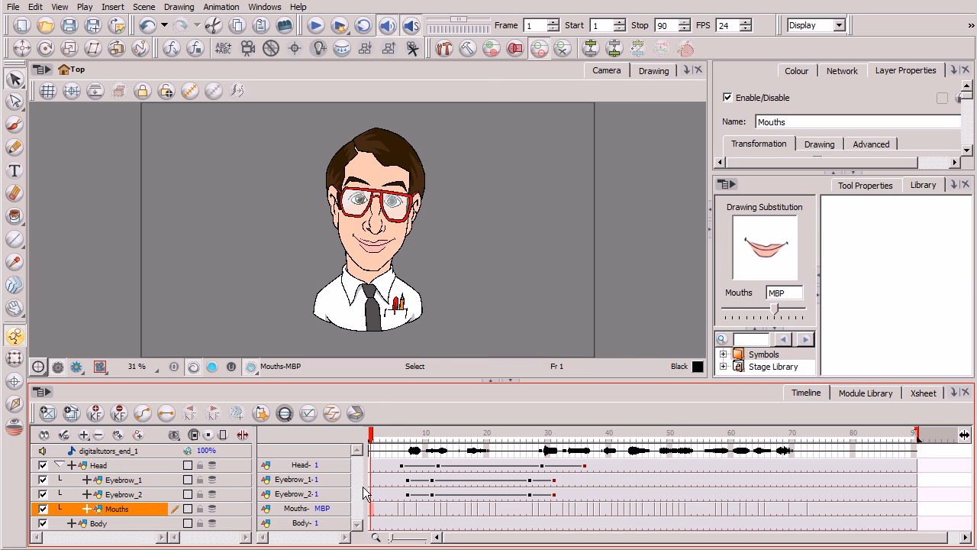
left_click(316, 27)
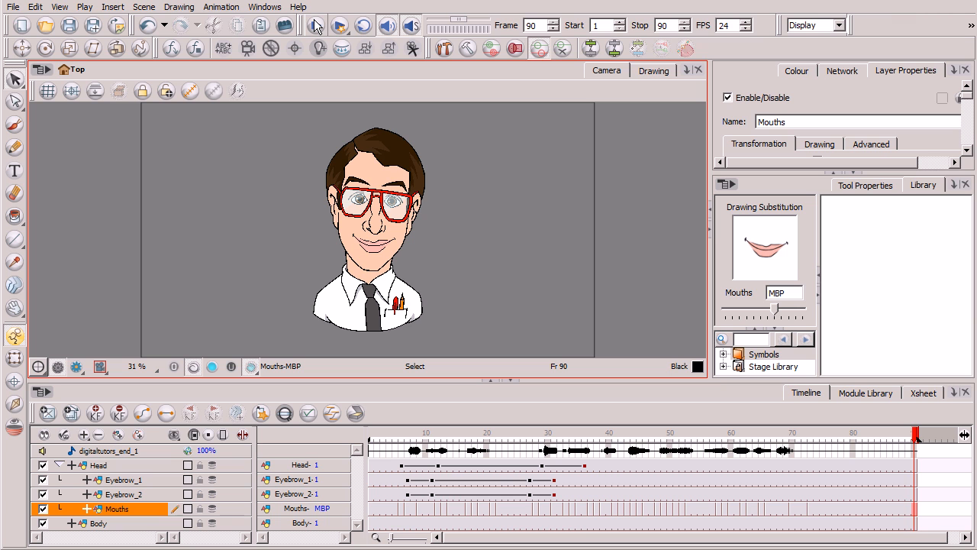
Select the digitaltutors_end_1 sound layer, and select the Mouths cell at frame 18 in the Xsheet
left_click(164, 452)
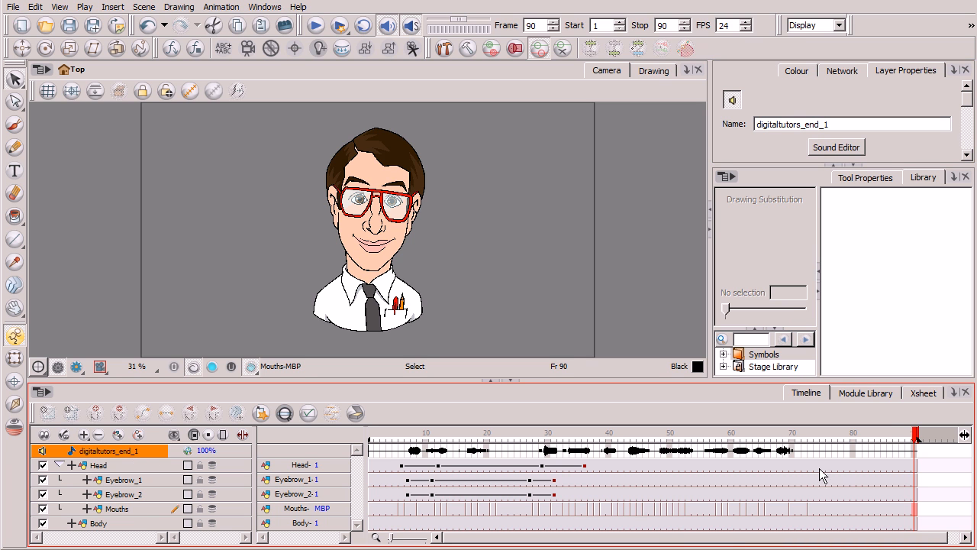
left_click(922, 394)
left_click_drag(964, 488, 967, 459)
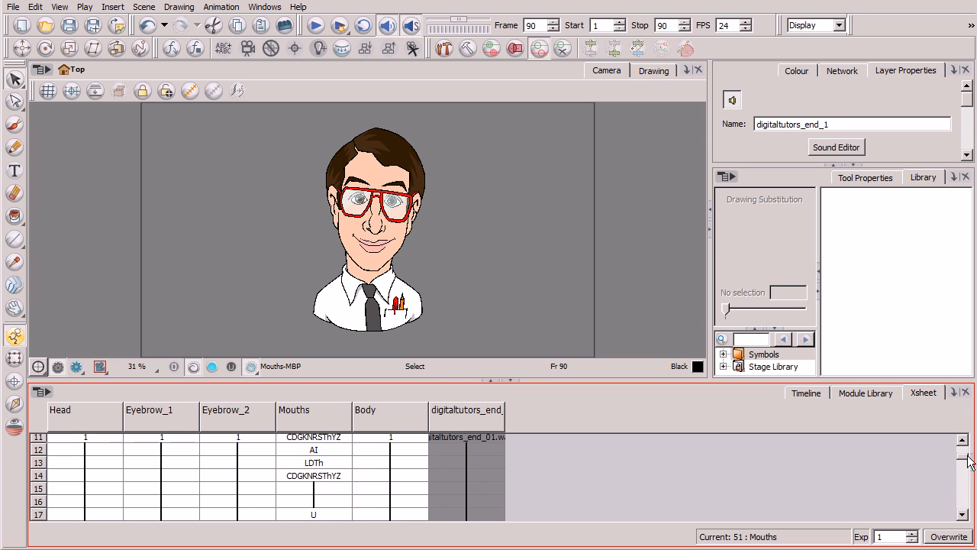
left_click(962, 514)
left_click(313, 515)
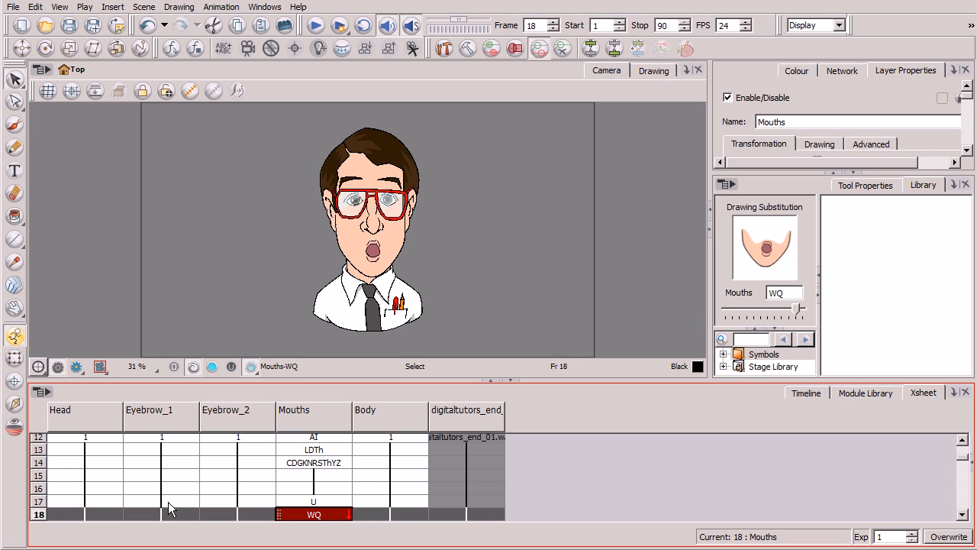
Enlarge the Xsheet and examine the Lip-Sync mouth shape choices available for the Mouths drawing at frame 18
left_click(45, 392)
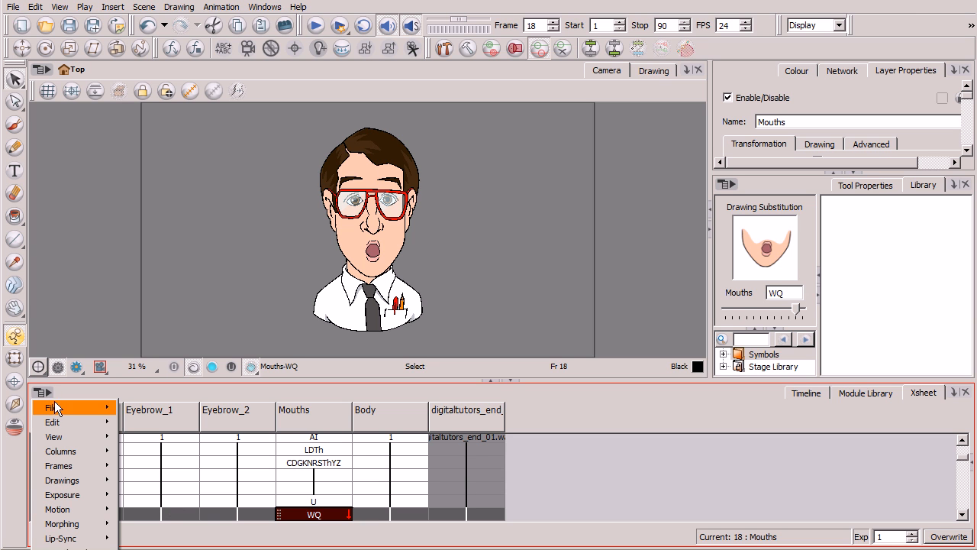
mouse_move(88, 540)
mouse_move(181, 541)
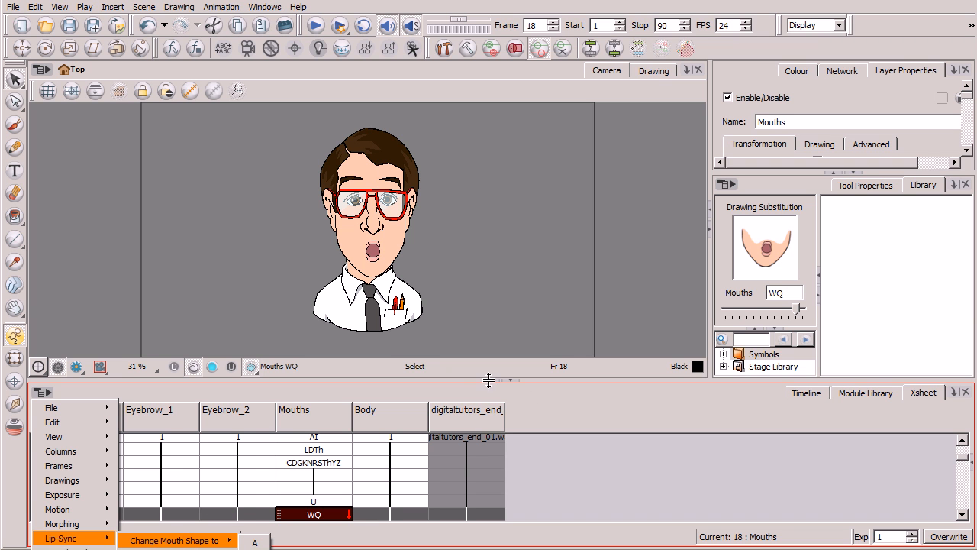
left_click(490, 380)
left_click(46, 74)
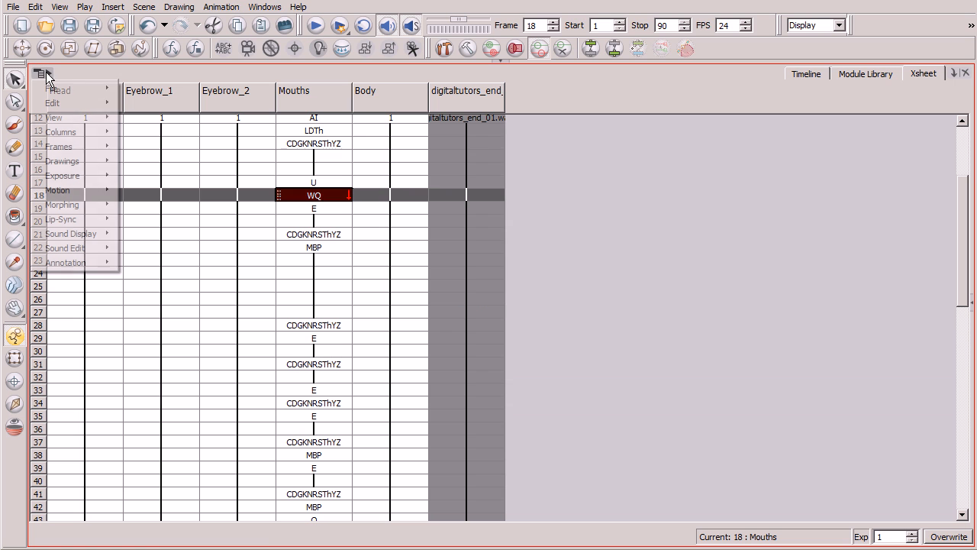
mouse_move(77, 221)
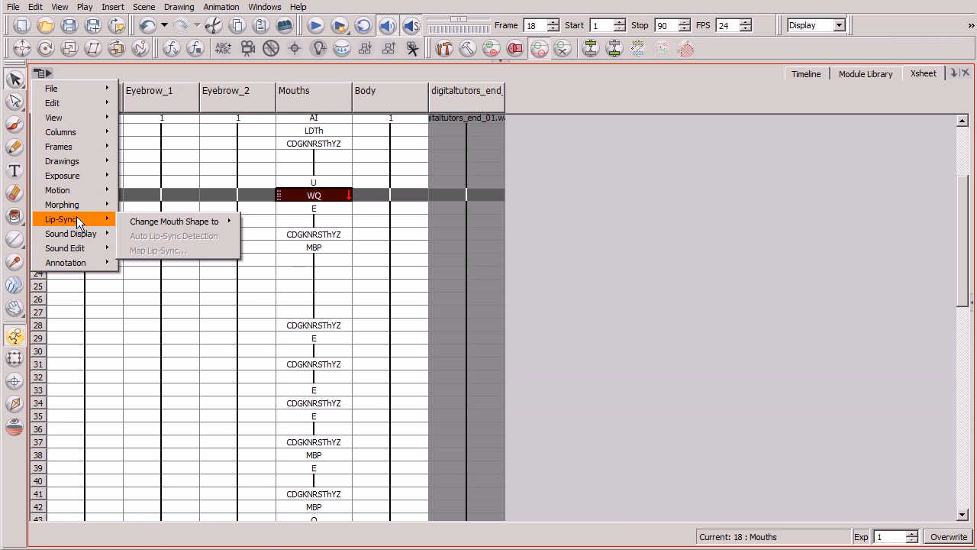
mouse_move(188, 221)
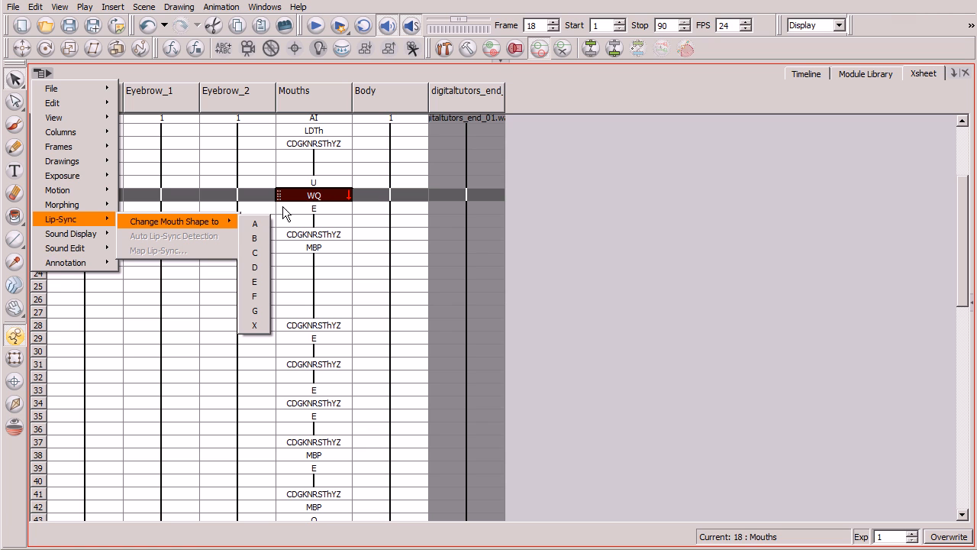
left_click(258, 252)
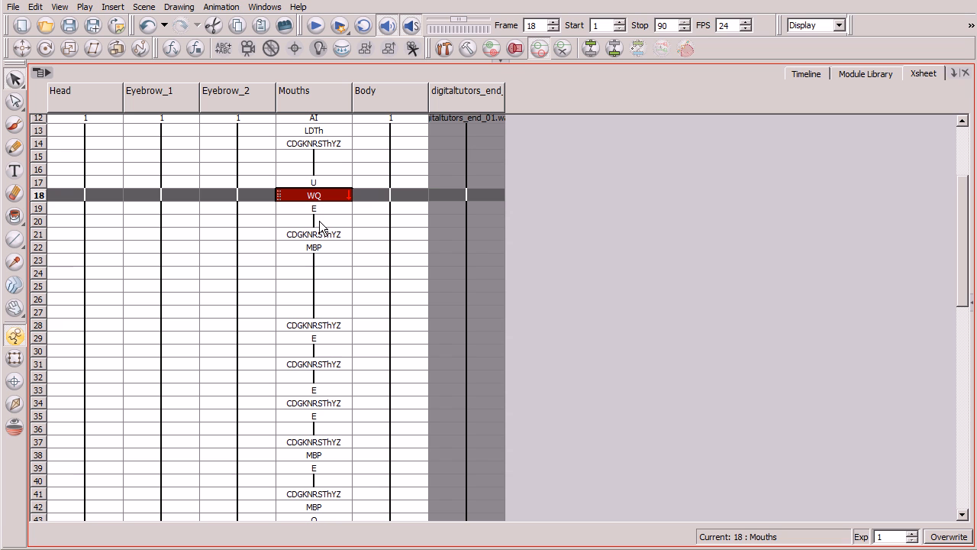
Return to the Timeline and open the Lip-Sync Mapping of the digitaltutors_end_1 sound layer
left_click(500, 59)
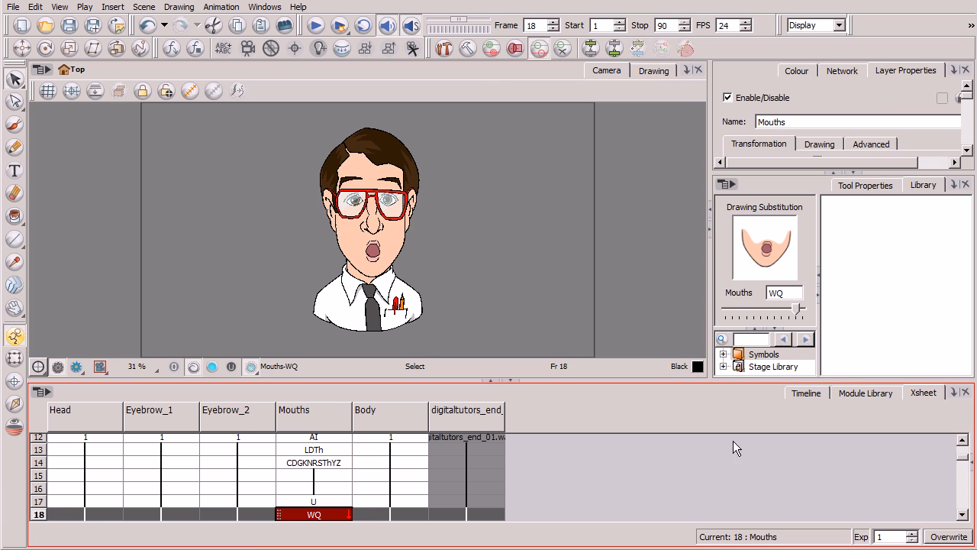
left_click(807, 393)
left_click(109, 450)
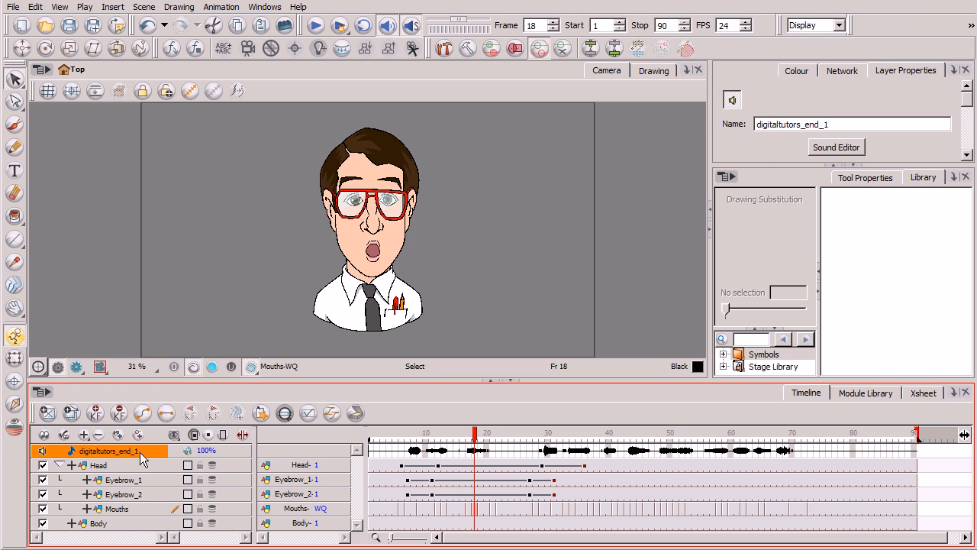
left_click_drag(966, 99, 966, 126)
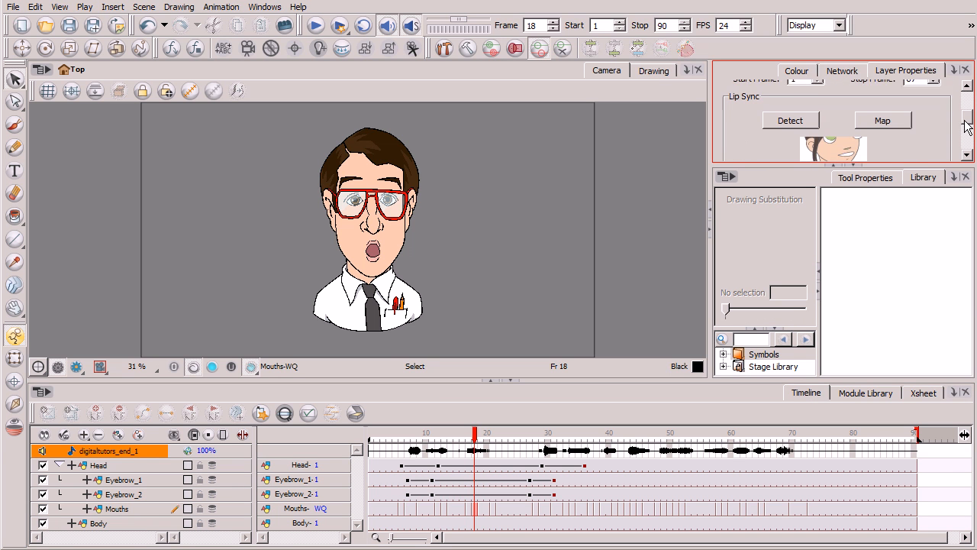
left_click(893, 121)
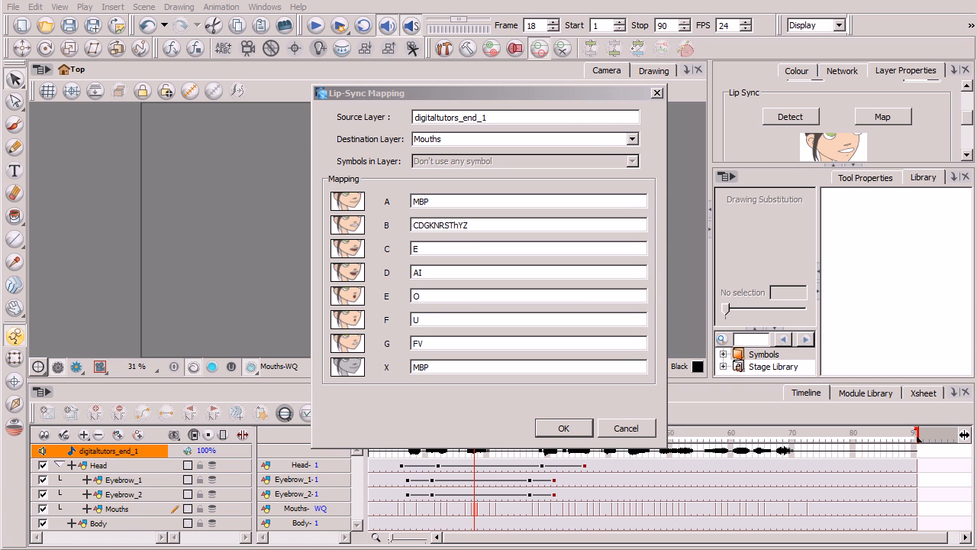
Check the phoneme-to-drawing assignments beside the character, and apply the lip-sync mapping to the Mouths layer
left_click(606, 92)
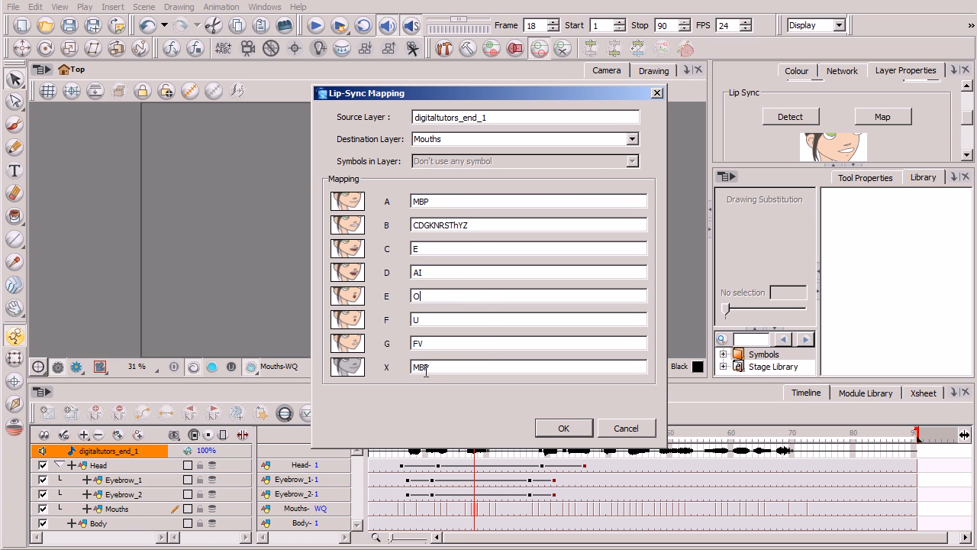
left_click(458, 203)
left_click(453, 290)
left_click_drag(529, 92, 824, 85)
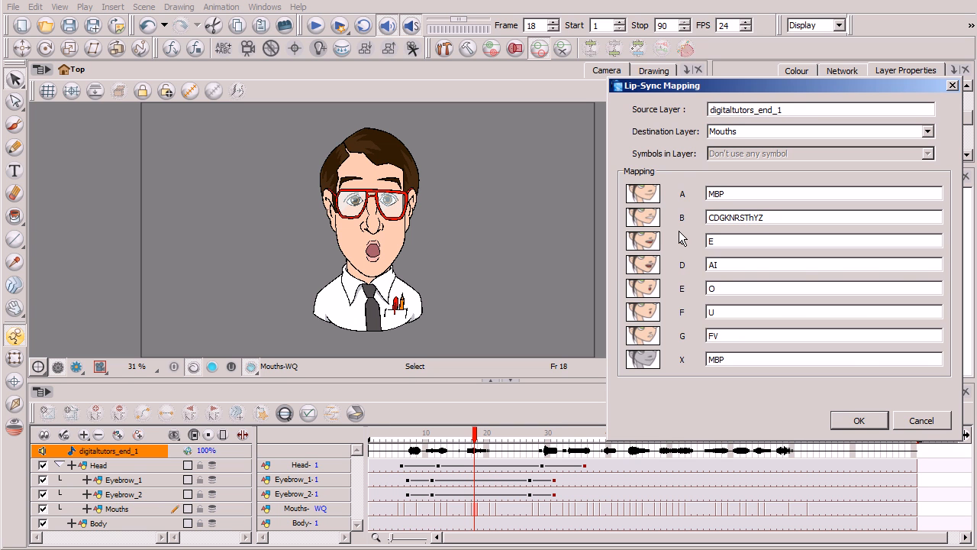
left_click(861, 421)
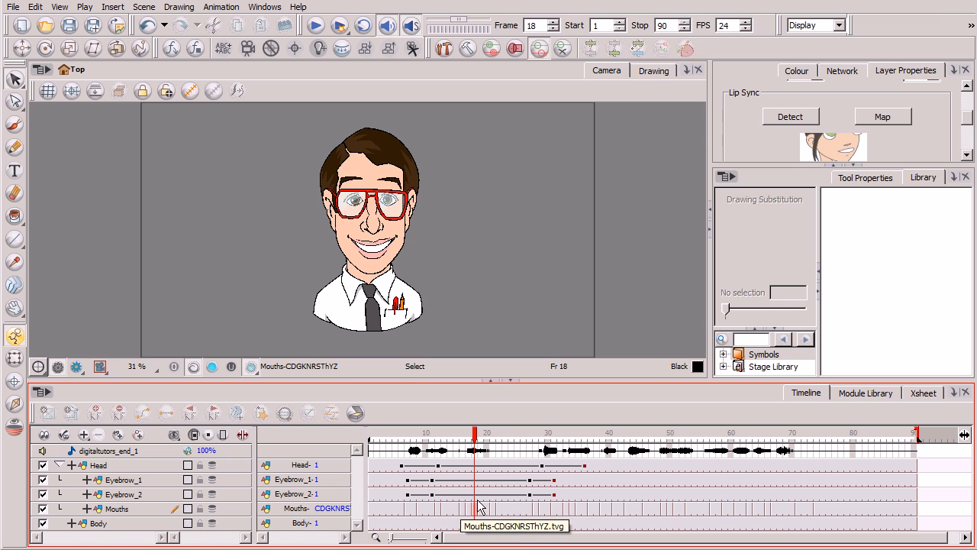
Check the remapped Mouths drawings around frames 51 to 53, and play the animation from frame 1 to review the lip-sync
left_click(677, 509)
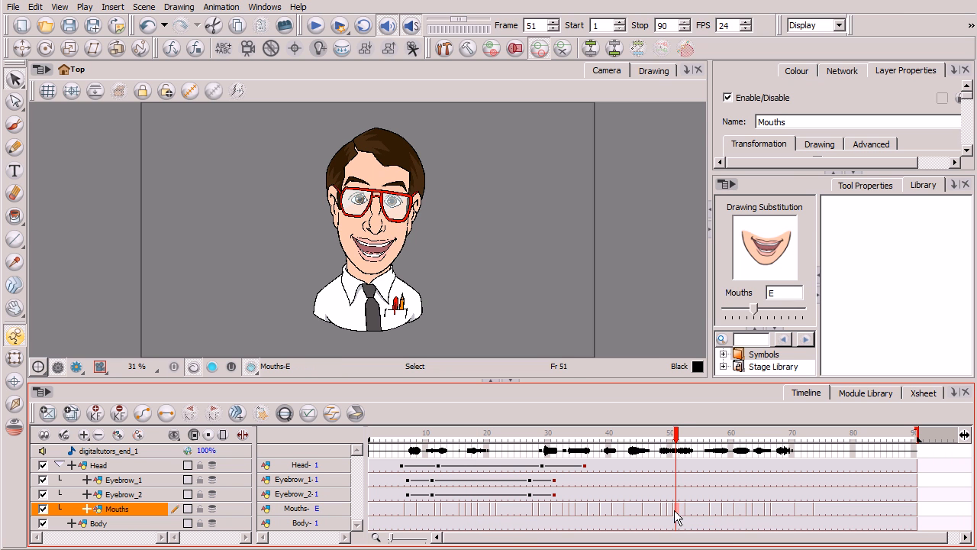
left_click(670, 512)
left_click(677, 515)
left_click_drag(680, 439, 689, 436)
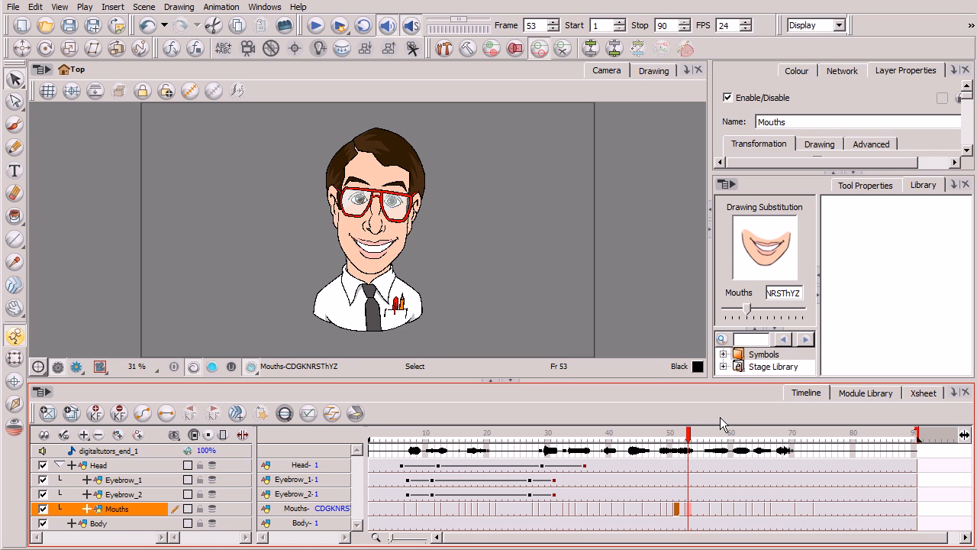
left_click(373, 433)
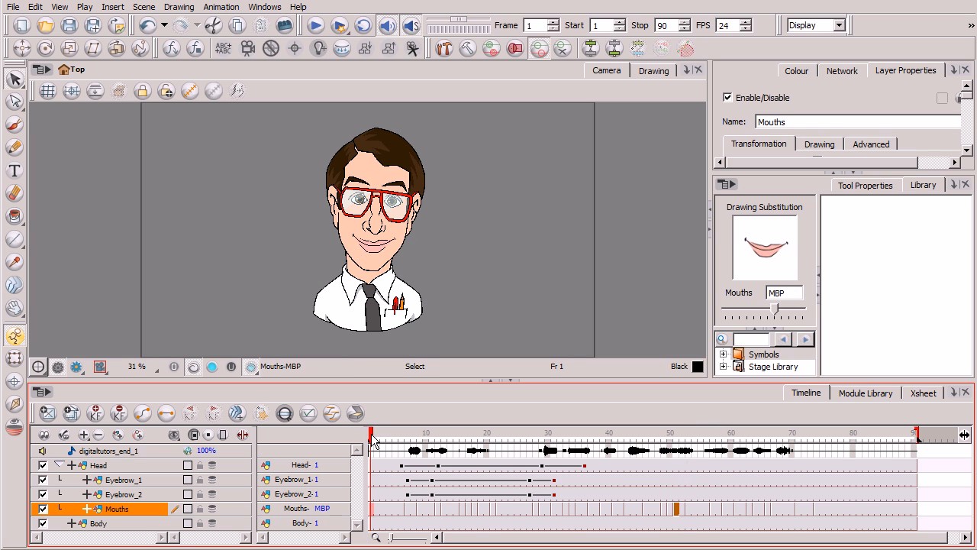
left_click(314, 26)
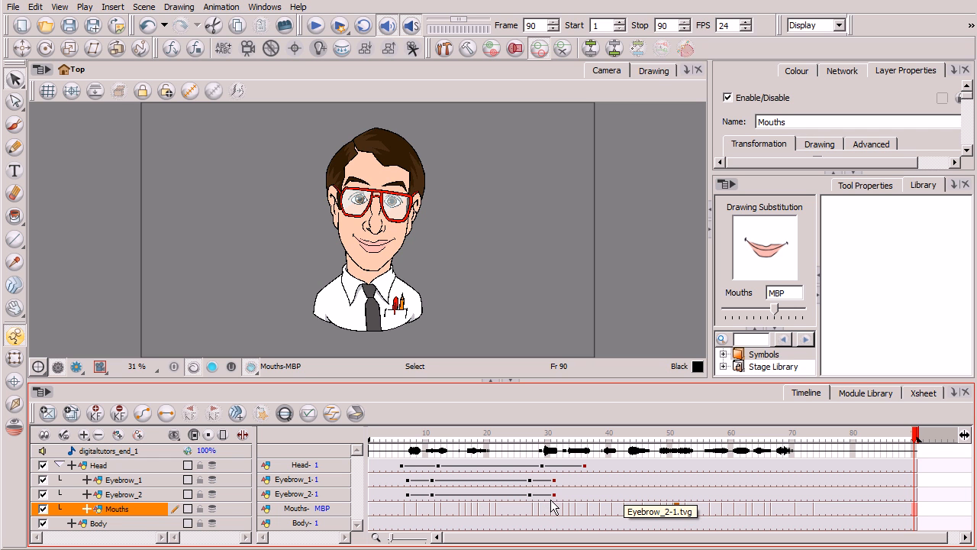
Undo the lip-sync remapping of the Mouths layer, and replay the animation from frame 2
key("ctrl+z")
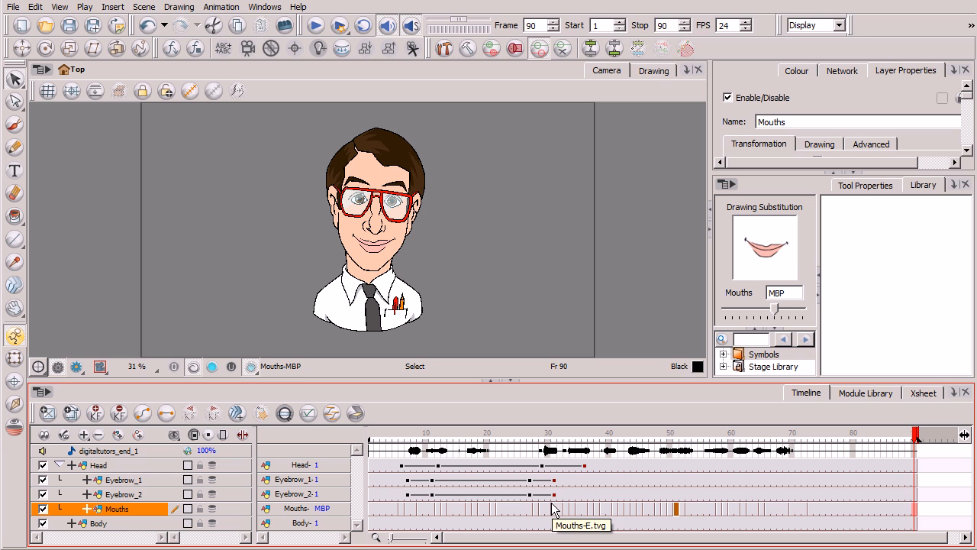
left_click(376, 435)
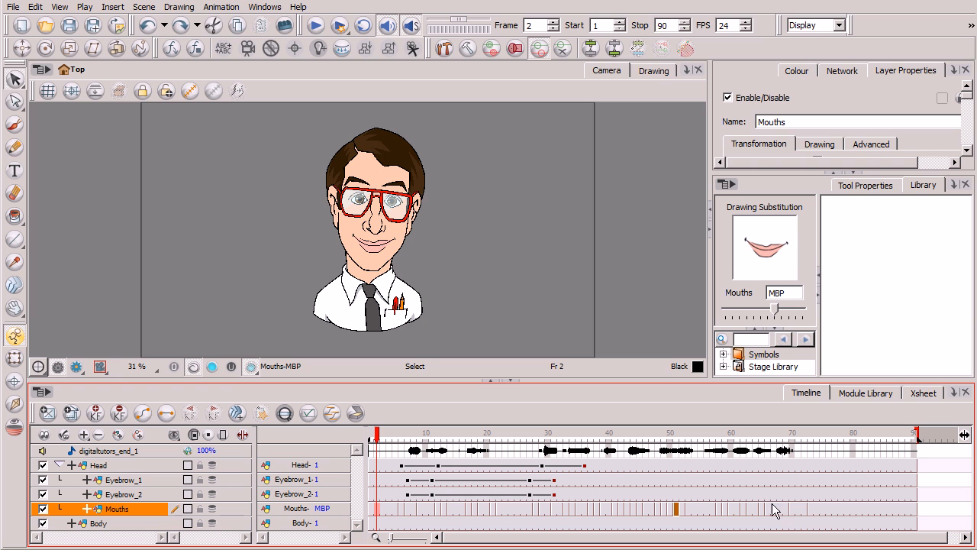
left_click(316, 26)
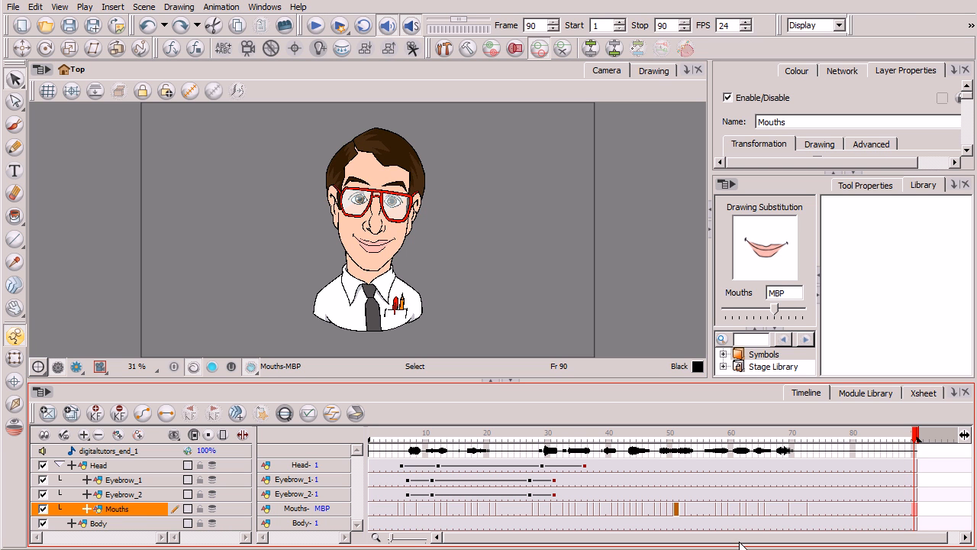
Select the digitaltutors_end_1 sound layer, view the Mouths column in the Xsheet, and return to the Timeline
left_click(146, 452)
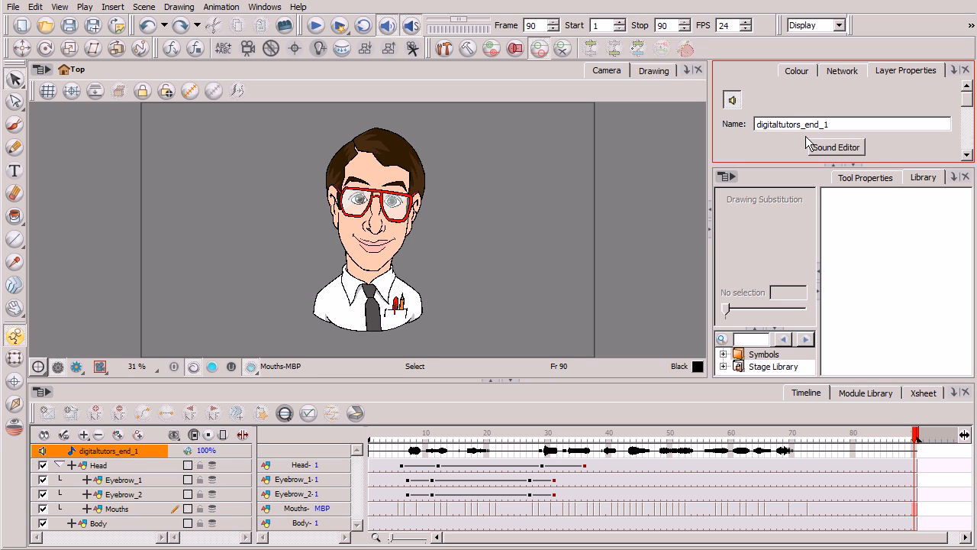
left_click(919, 394)
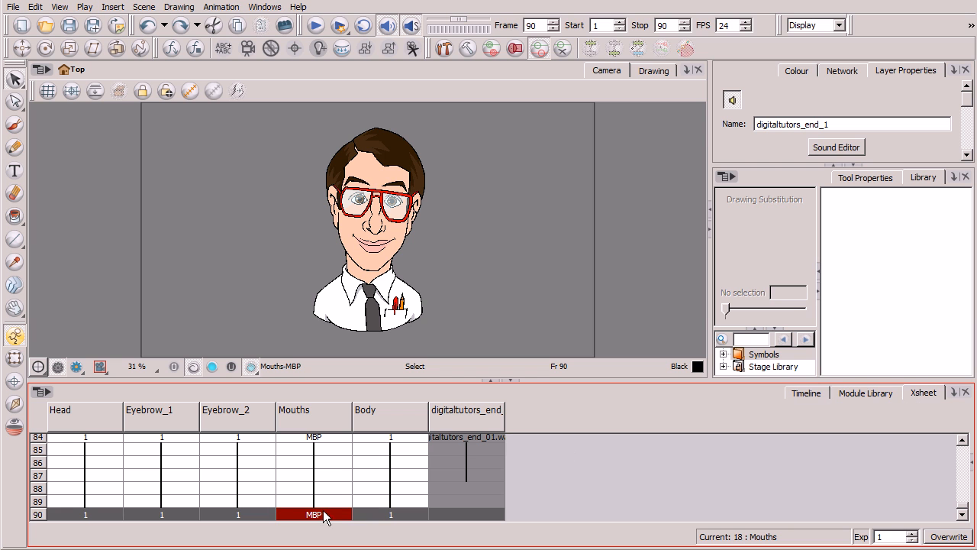
left_click(808, 394)
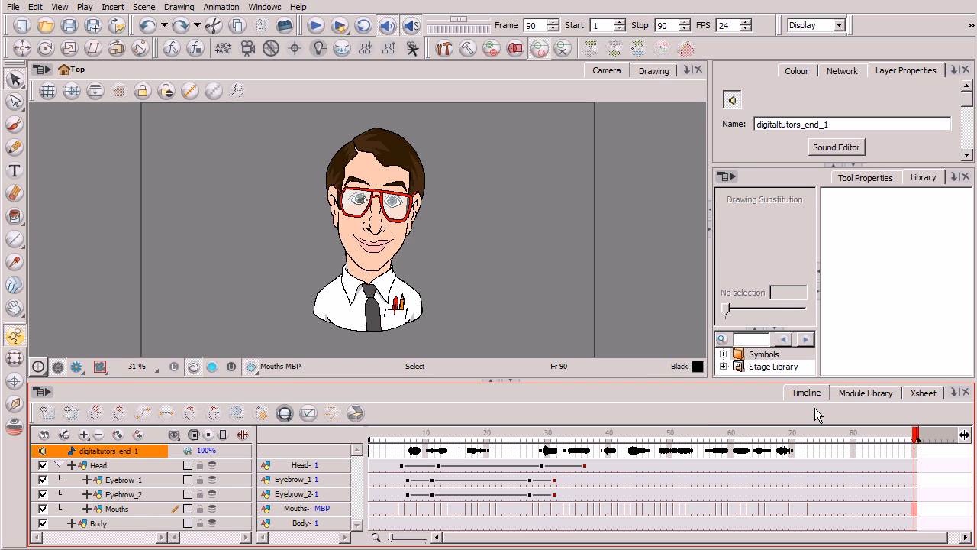